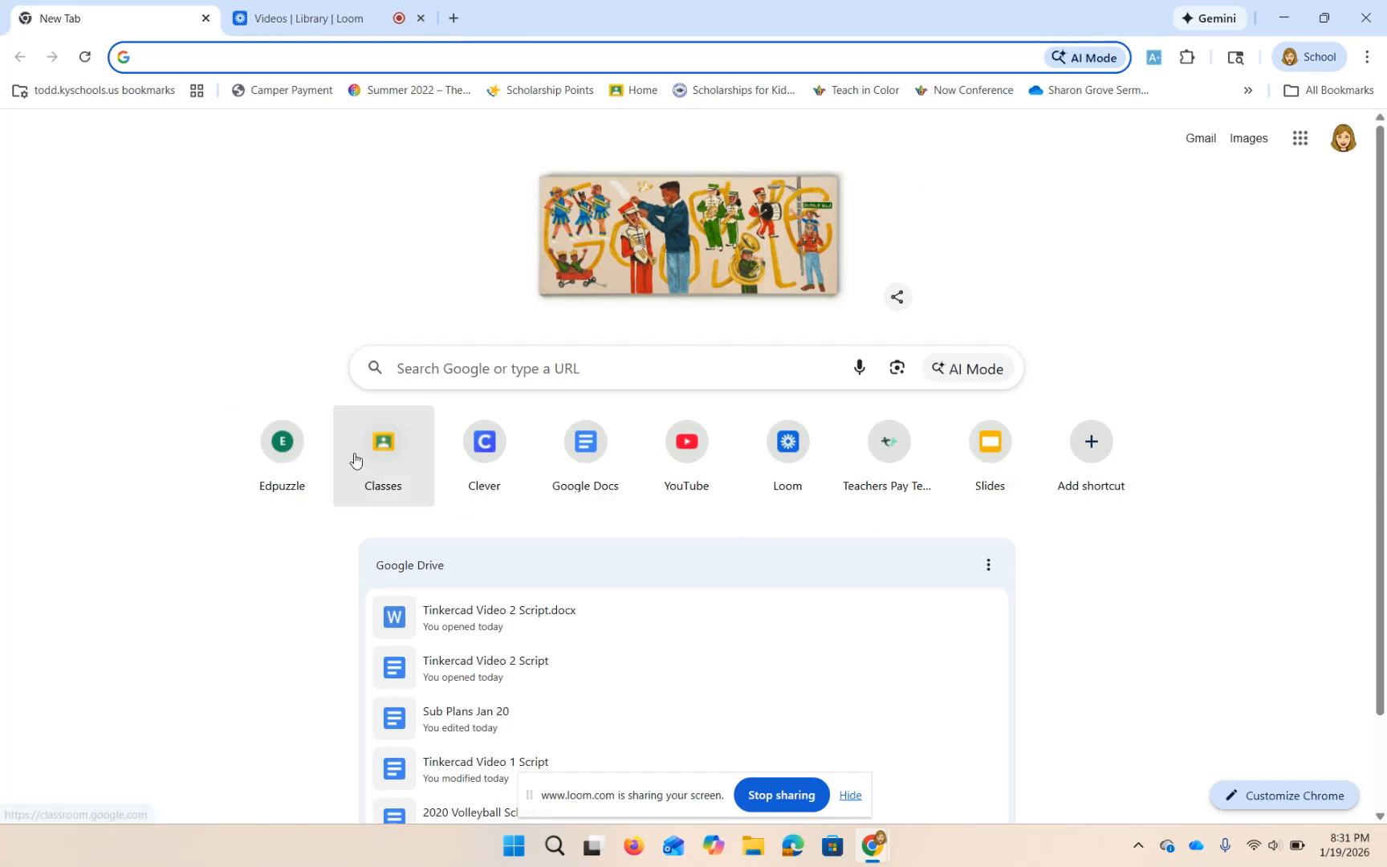
Step: Open the classwork page of the Youtube Video Account class in Google Classroom and view its Tinkercad material
{"action": "left_click", "coordinate": [626, 92]}
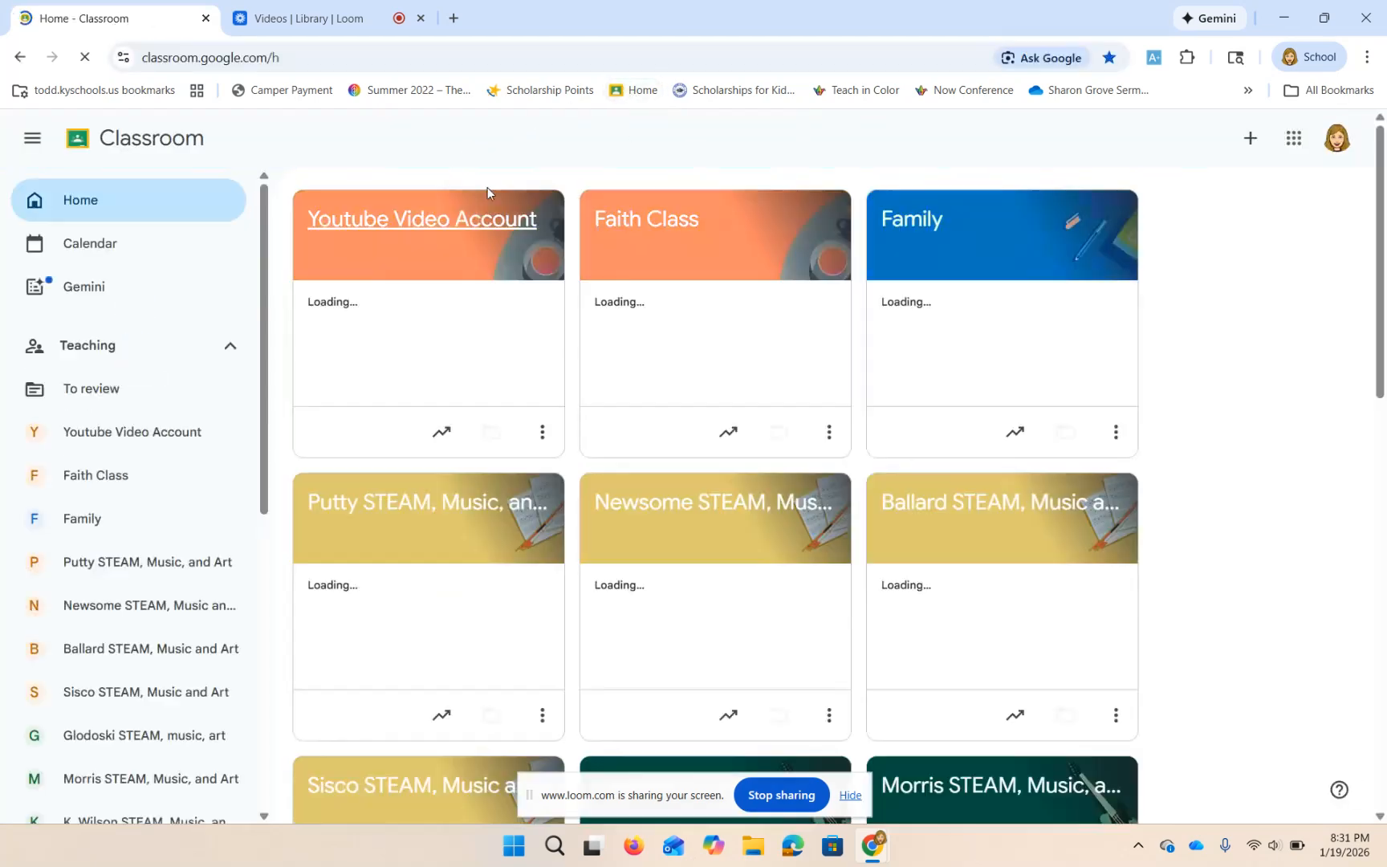
{"action": "left_click", "coordinate": [441, 222]}
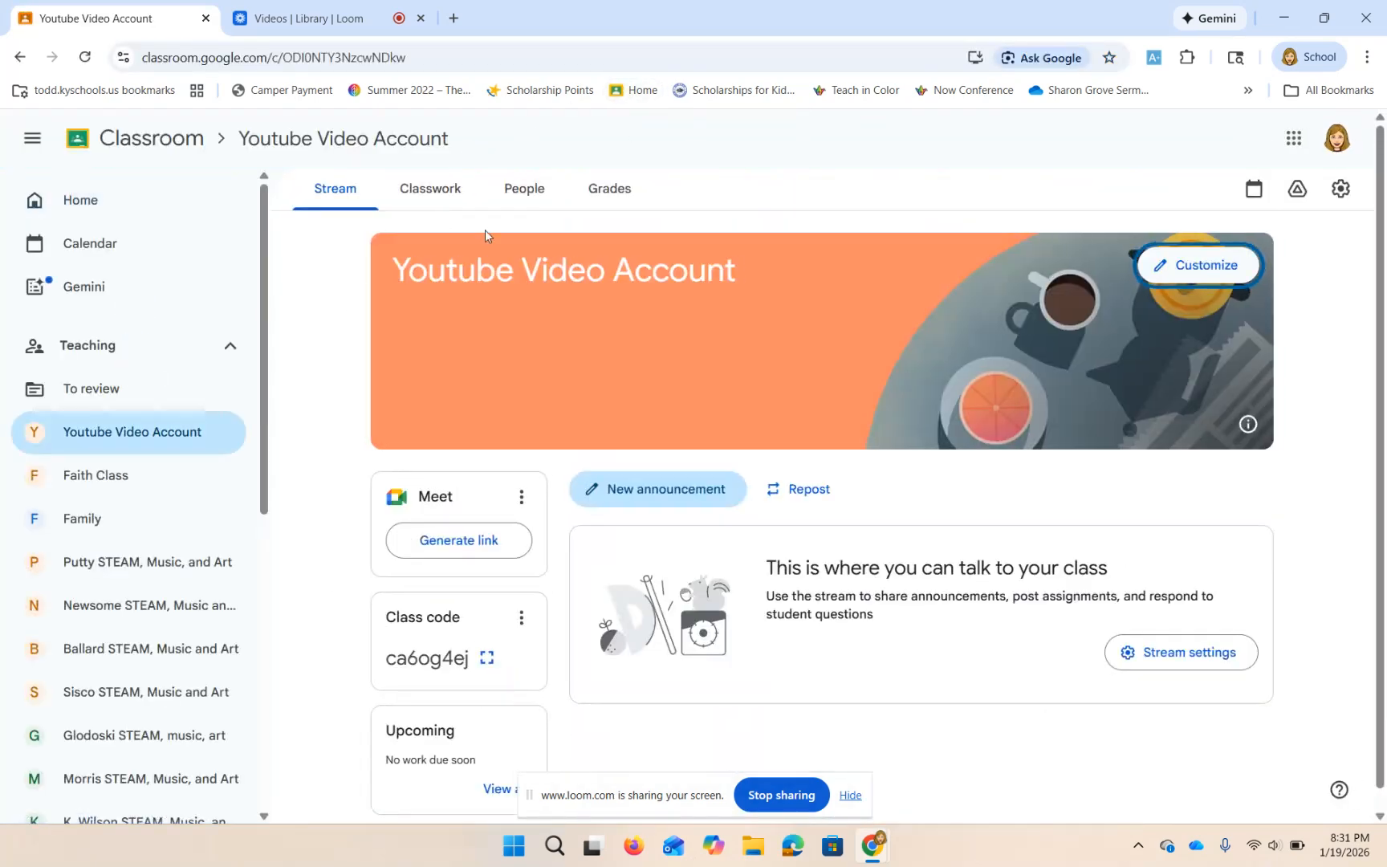
{"action": "left_click", "coordinate": [431, 193]}
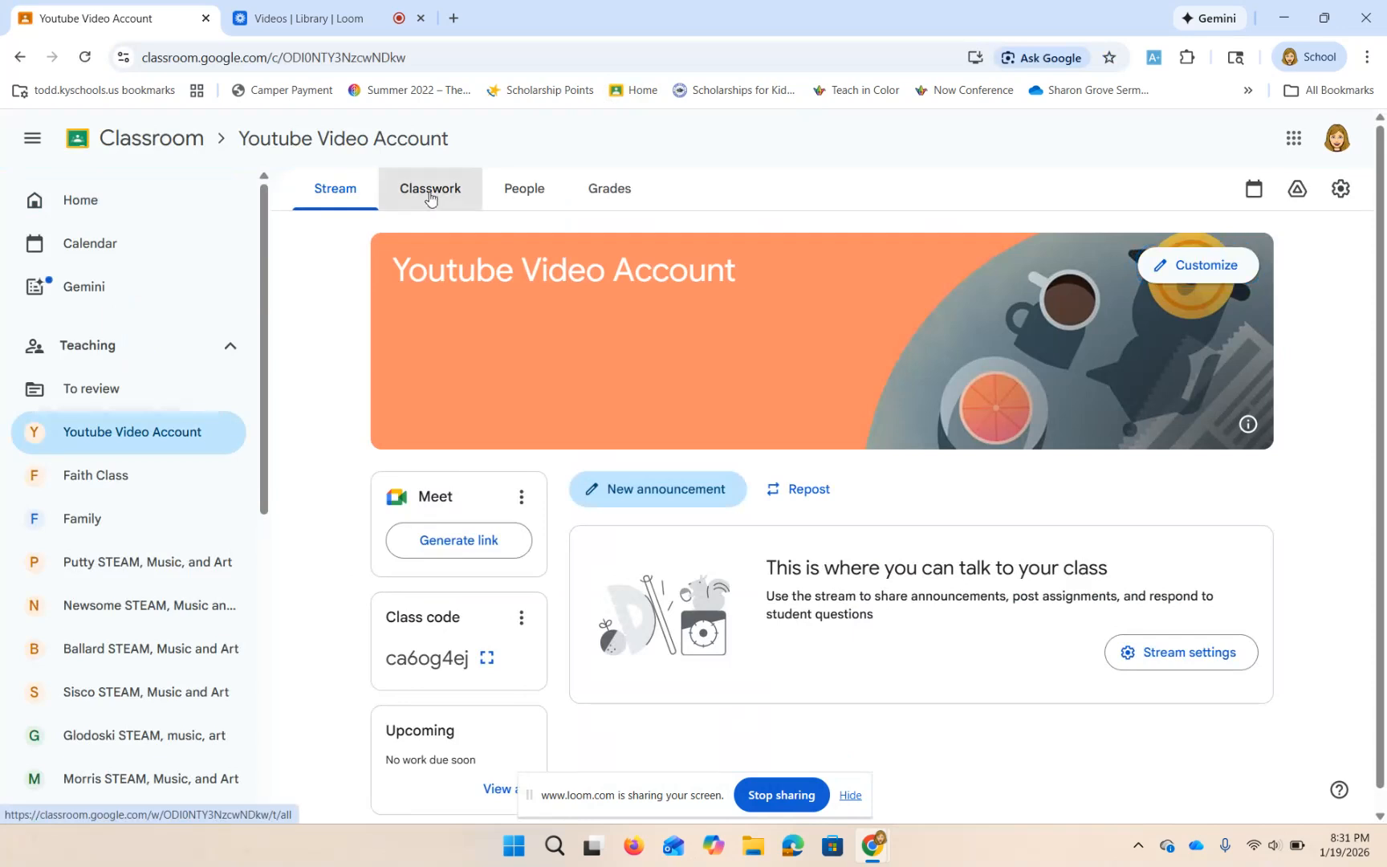
{"action": "scroll", "coordinate": [859, 574], "scroll_direction": "down", "scroll_amount": 1}
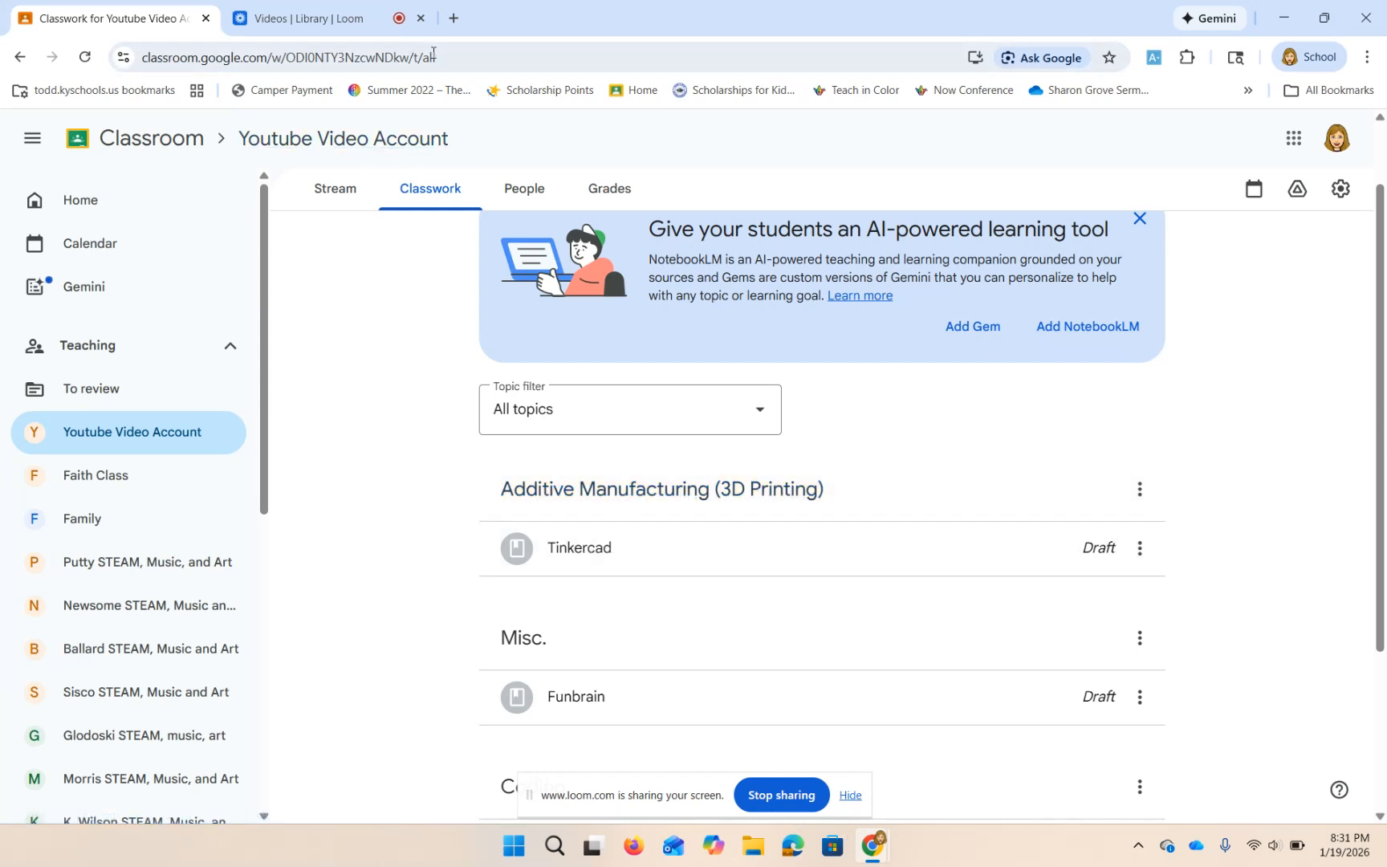
Step: Open tinkercad.com in a new browser tab
{"action": "left_click", "coordinate": [455, 20]}
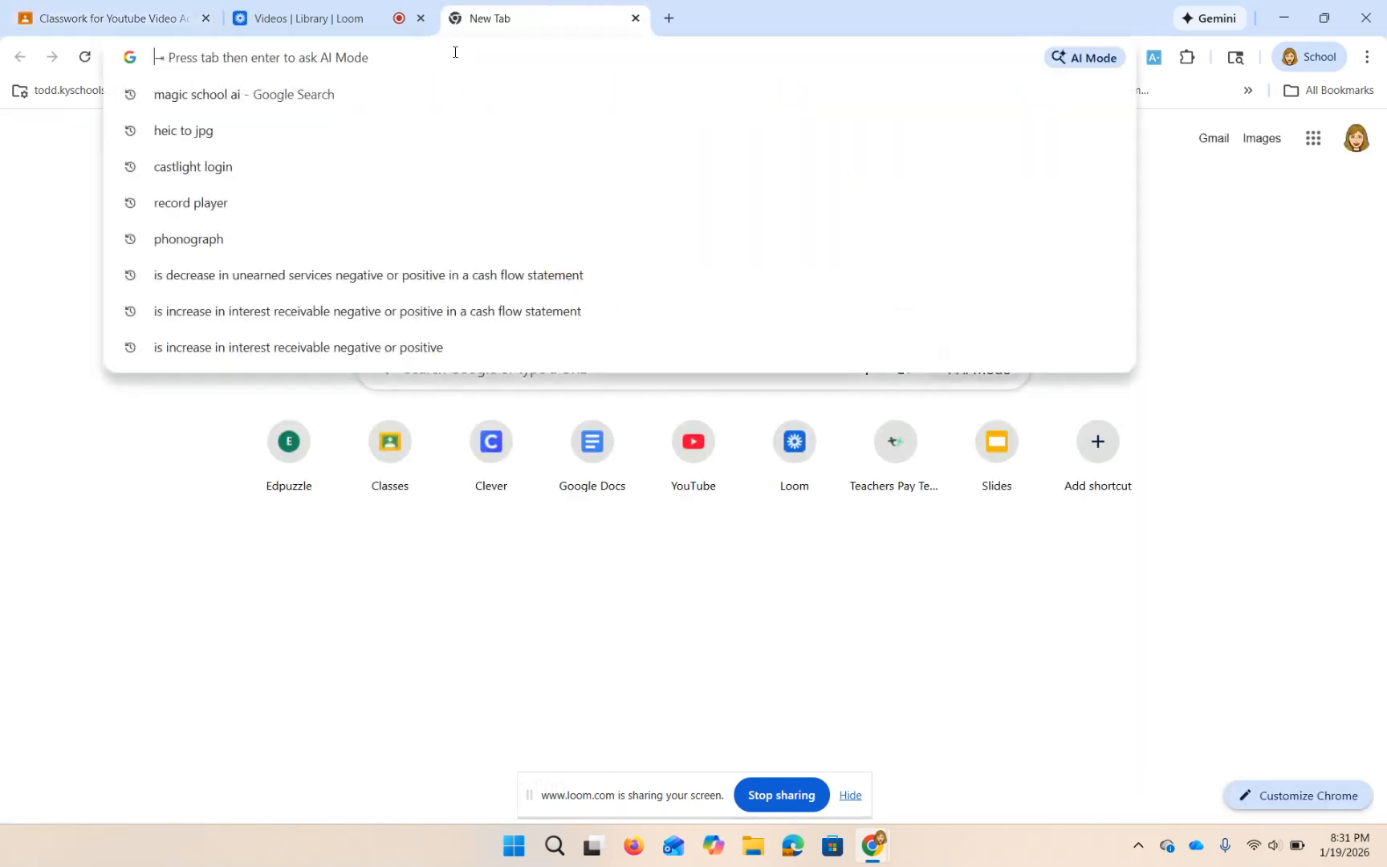
{"action": "type", "text": "tinkercad.com"}
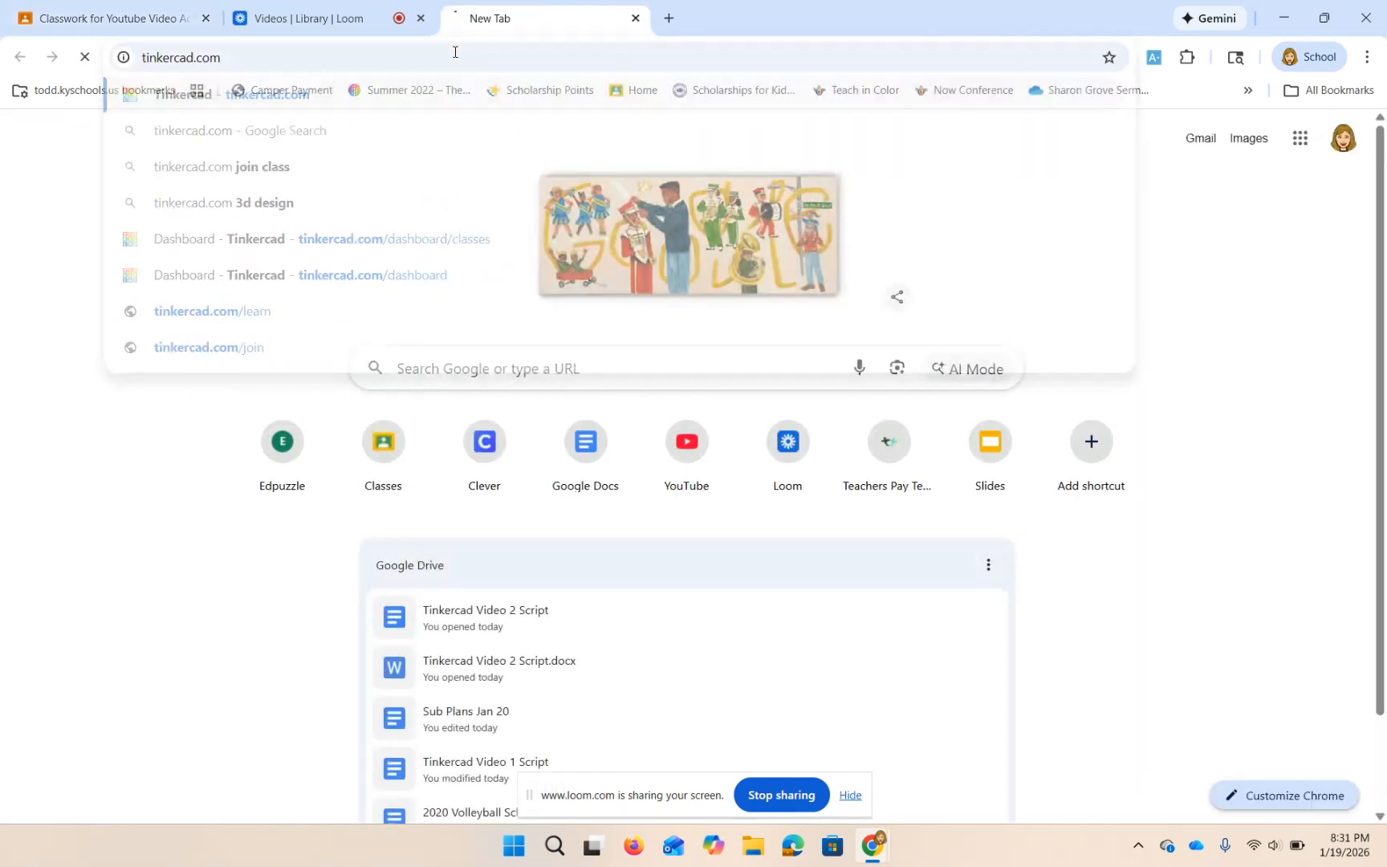
{"action": "key", "text": "Return"}
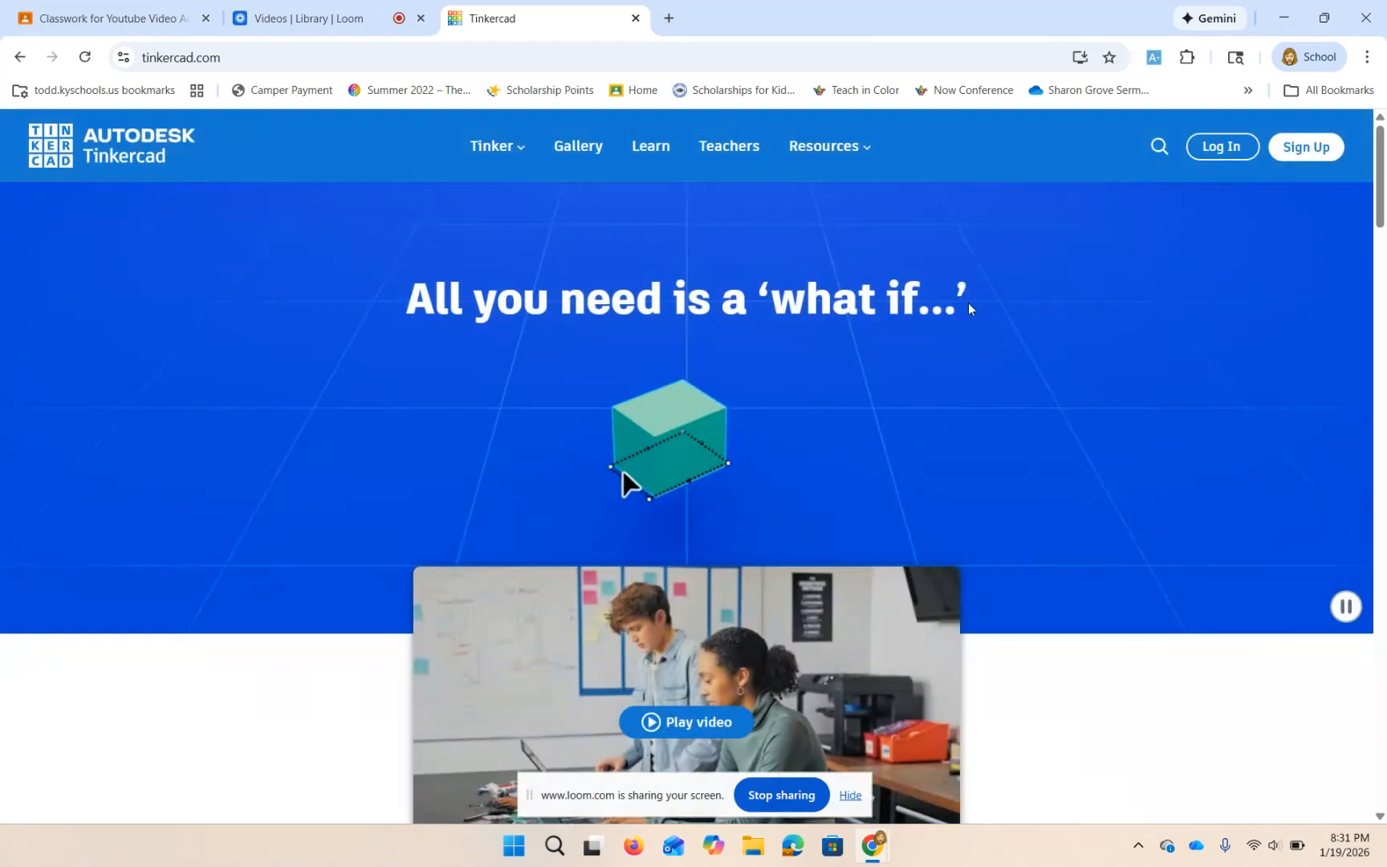
Step: Start logging in to Tinkercad as an educator using Google sign-in
{"action": "left_click", "coordinate": [1224, 146]}
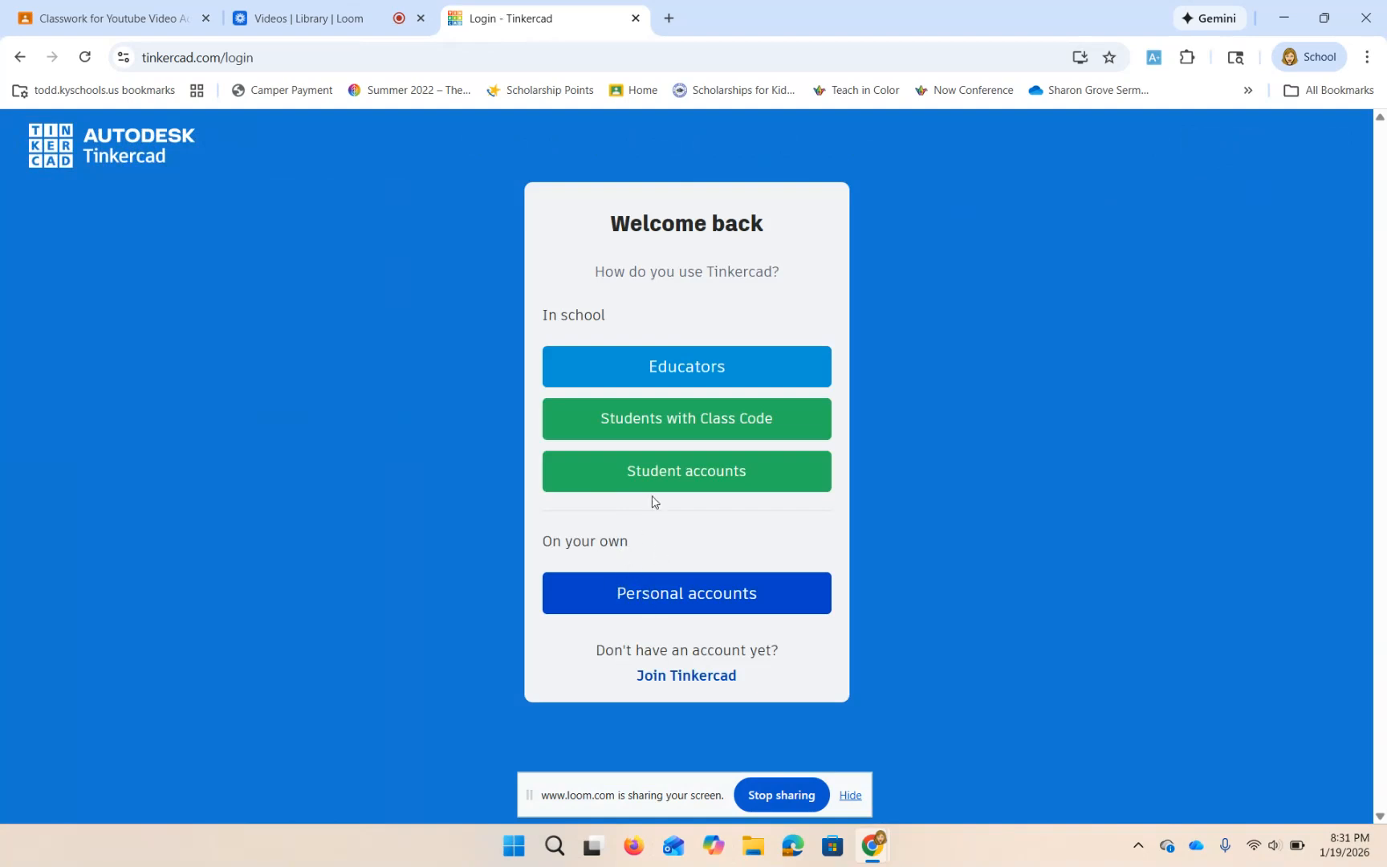
{"action": "left_click", "coordinate": [648, 367]}
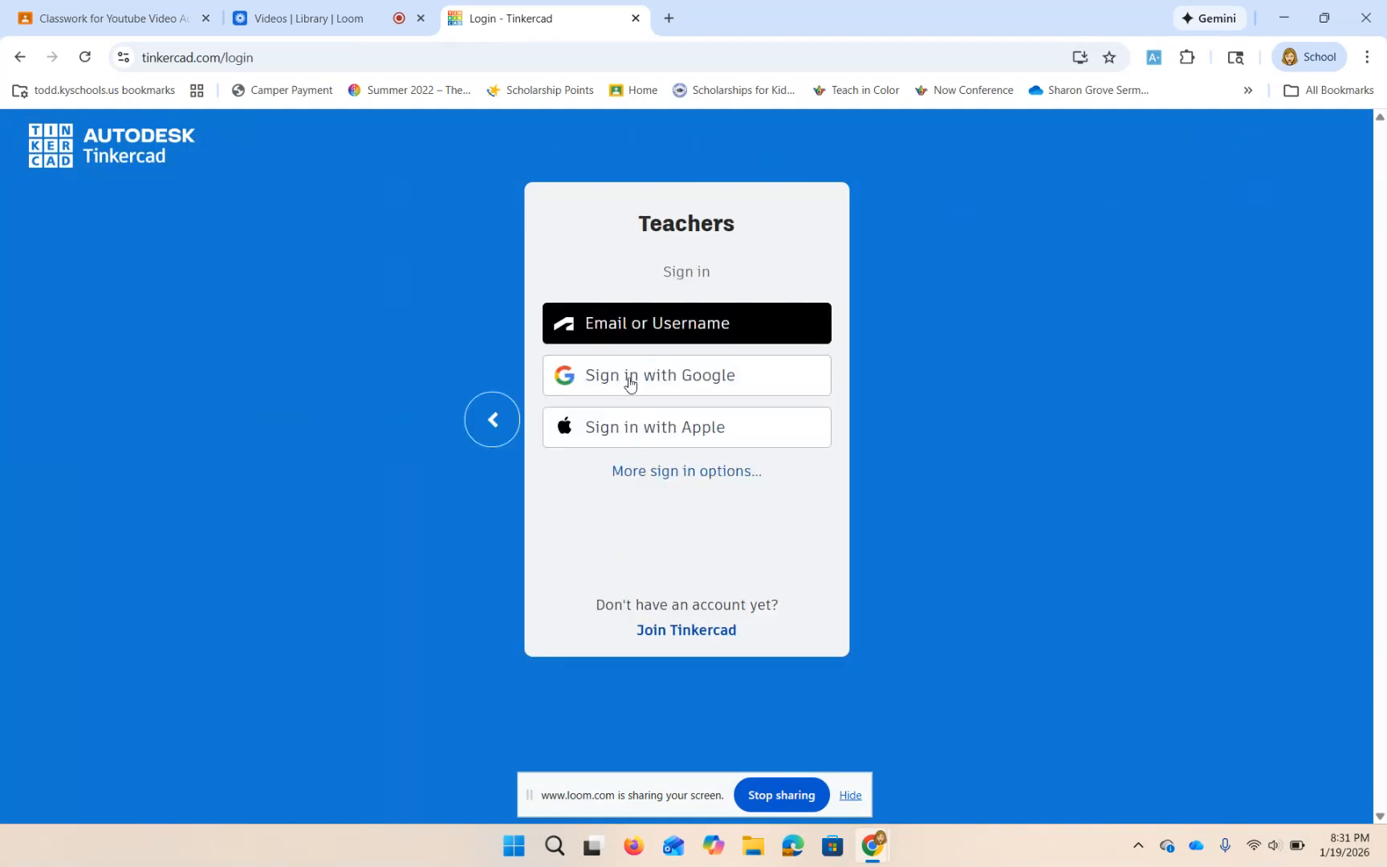
{"action": "left_click", "coordinate": [631, 381]}
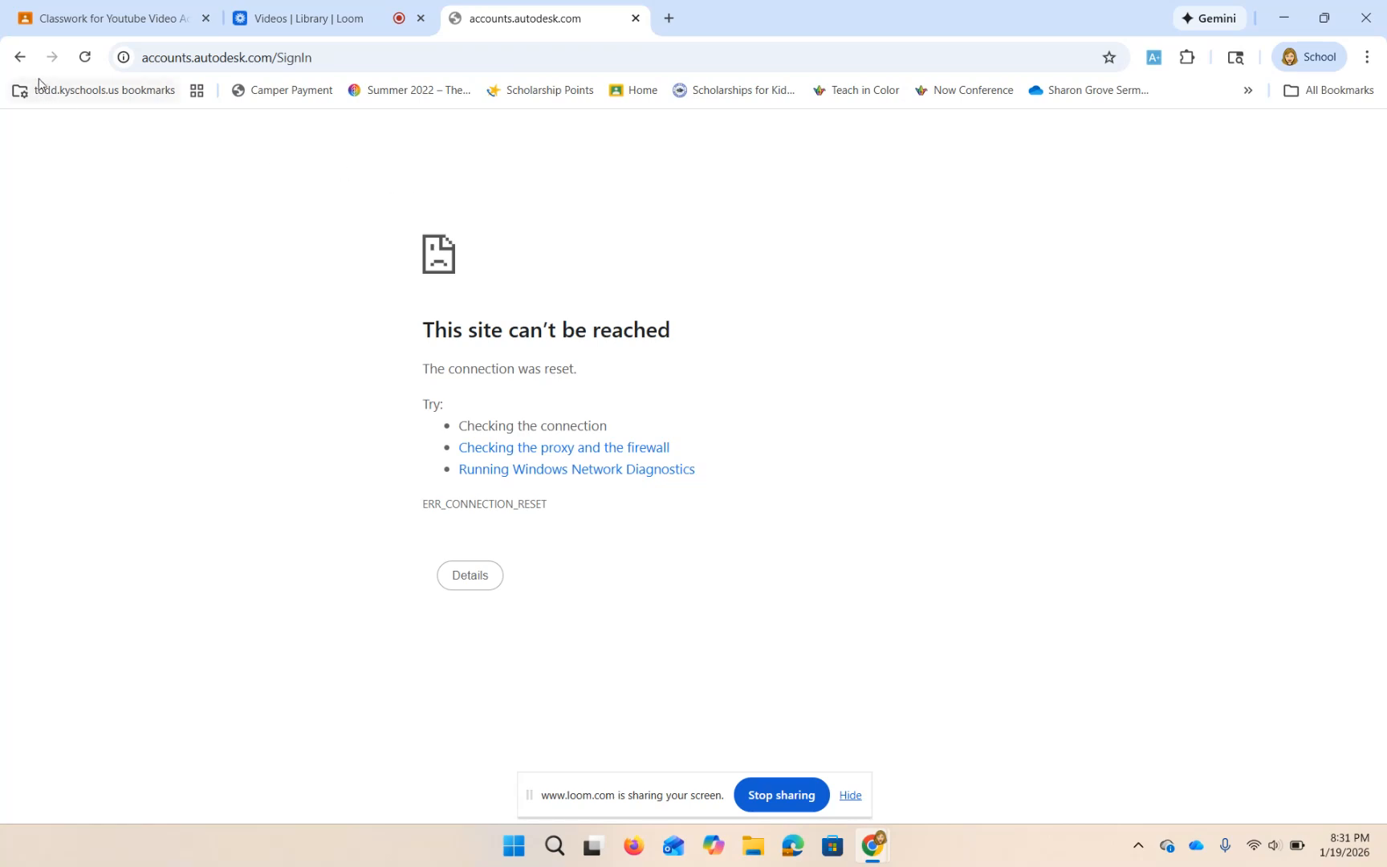
Step: Reload the Autodesk sign-in page, resubmitting the form each time, to complete the Tinkercad login
{"action": "left_click", "coordinate": [85, 57]}
{"action": "left_click", "coordinate": [751, 207]}
{"action": "left_click", "coordinate": [85, 56]}
{"action": "left_click", "coordinate": [744, 209]}
{"action": "left_click", "coordinate": [86, 57]}
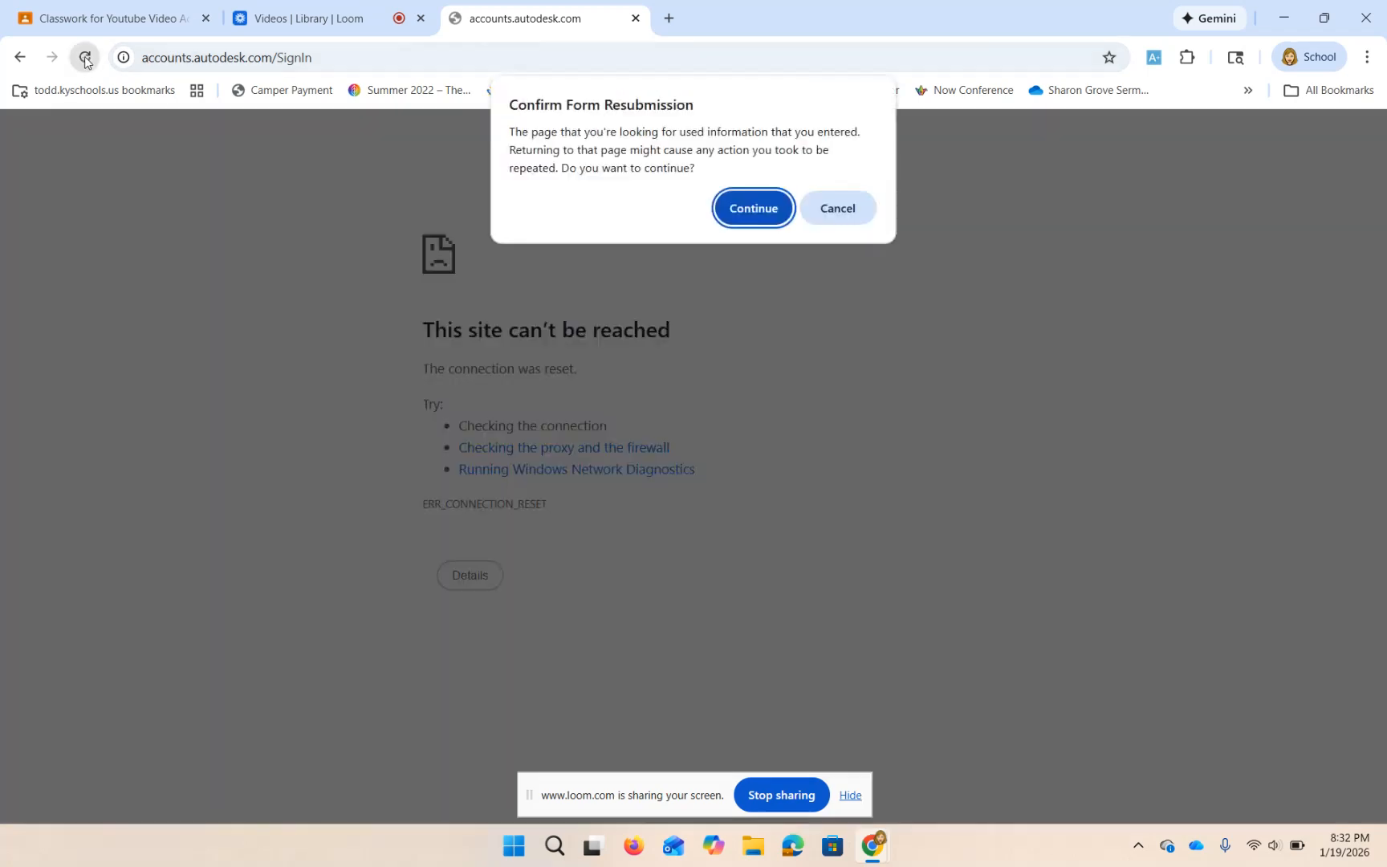
{"action": "left_click", "coordinate": [743, 218]}
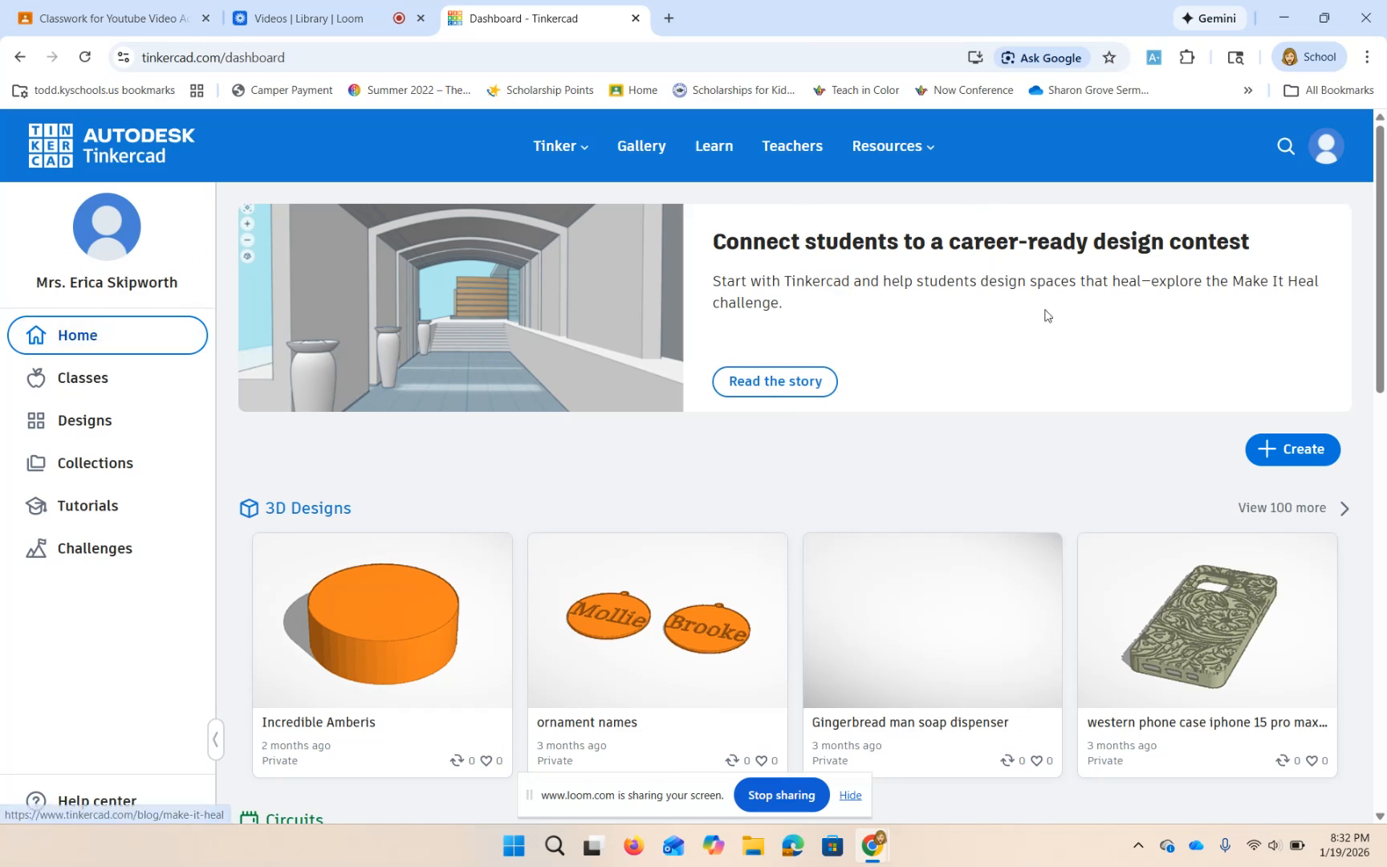
Step: Create a new 3D design from the Tinkercad dashboard
{"action": "left_click", "coordinate": [1303, 454]}
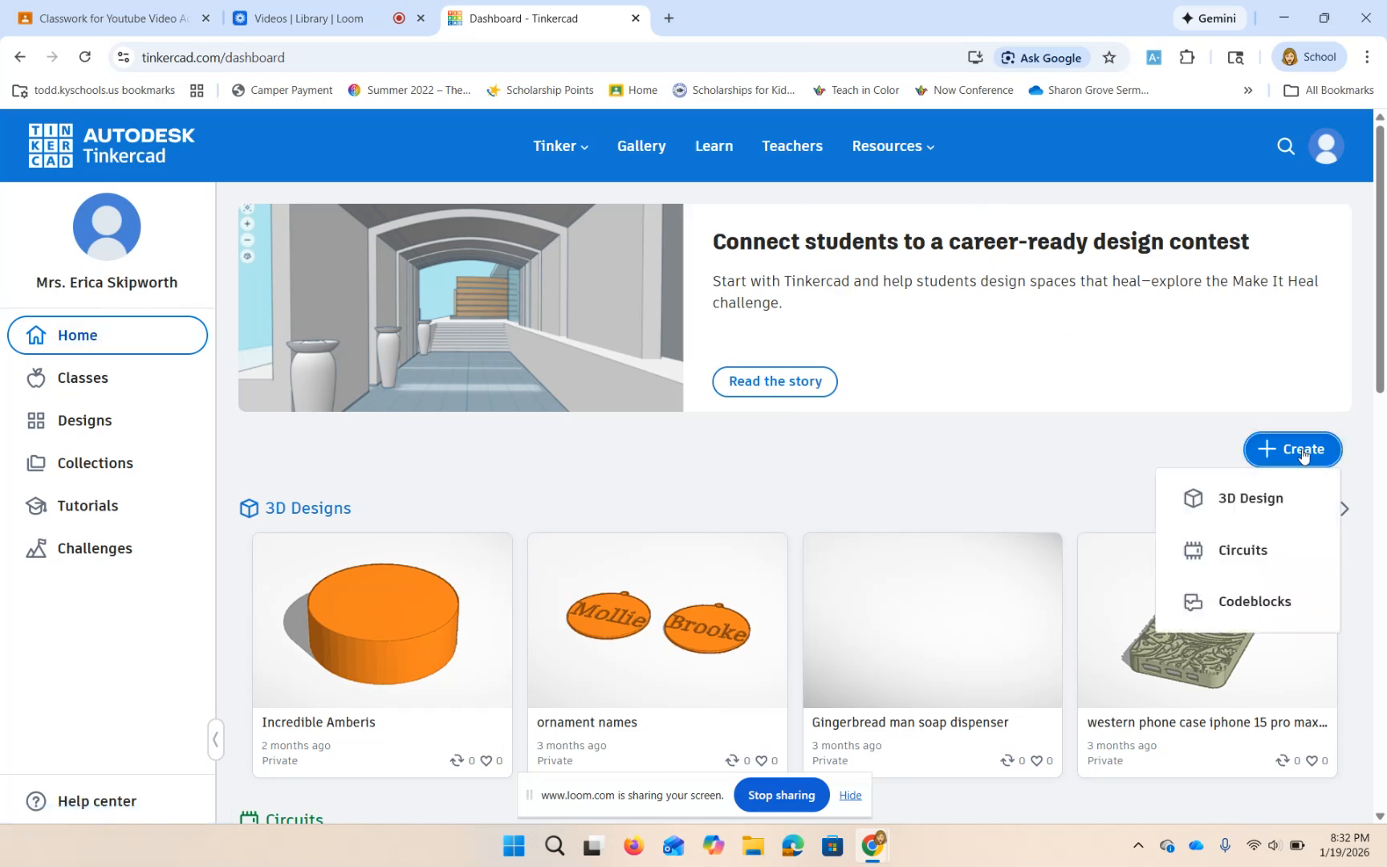
{"action": "left_click", "coordinate": [1229, 507]}
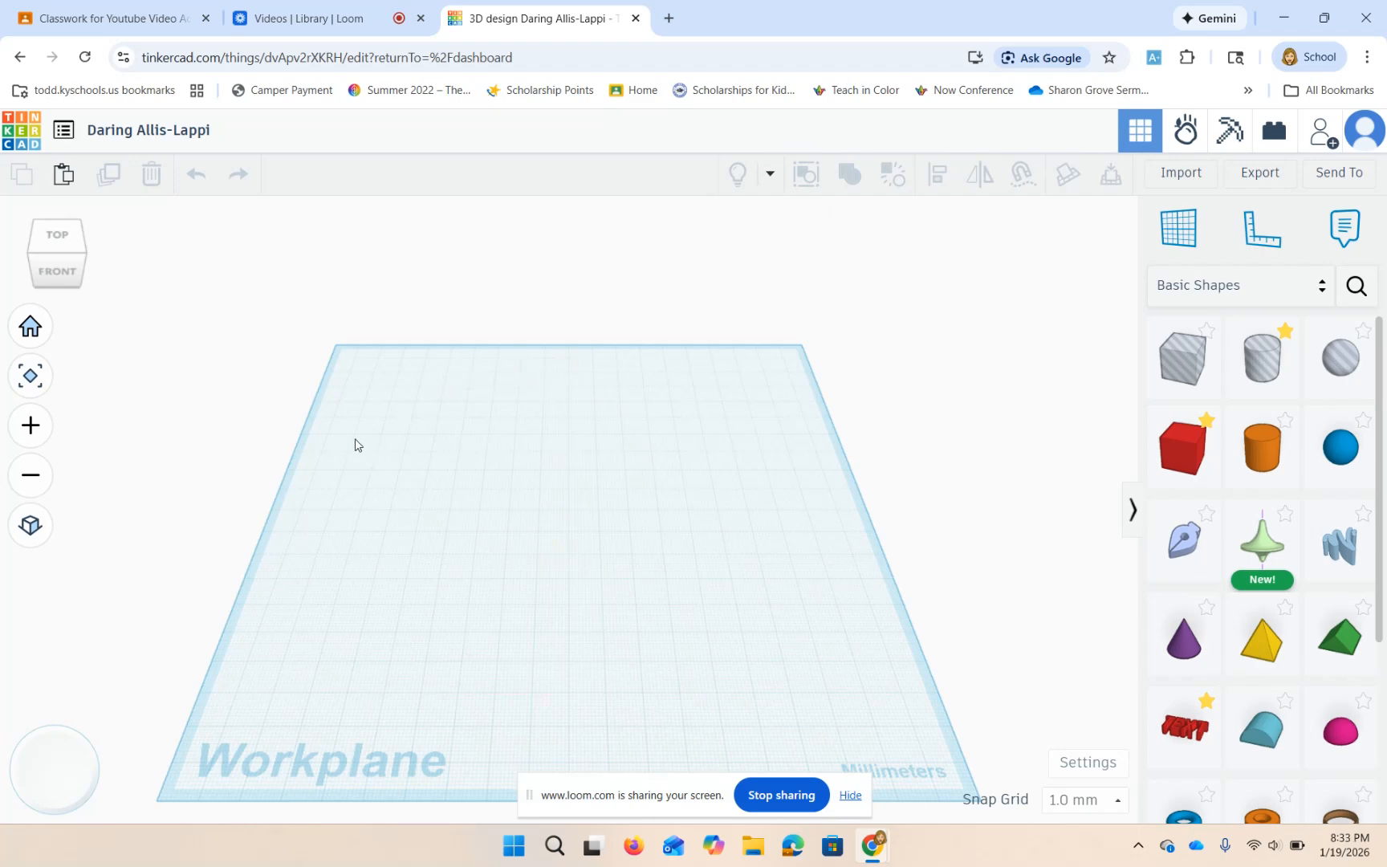
Step: Examine the empty workplane by zooming, orbiting and switching between the top, front and right views, and return to the home view
{"action": "scroll", "coordinate": [346, 445], "scroll_direction": "up", "scroll_amount": 1}
{"action": "scroll", "coordinate": [346, 451], "scroll_direction": "up", "scroll_amount": 1}
{"action": "scroll", "coordinate": [346, 449], "scroll_direction": "down", "scroll_amount": 1}
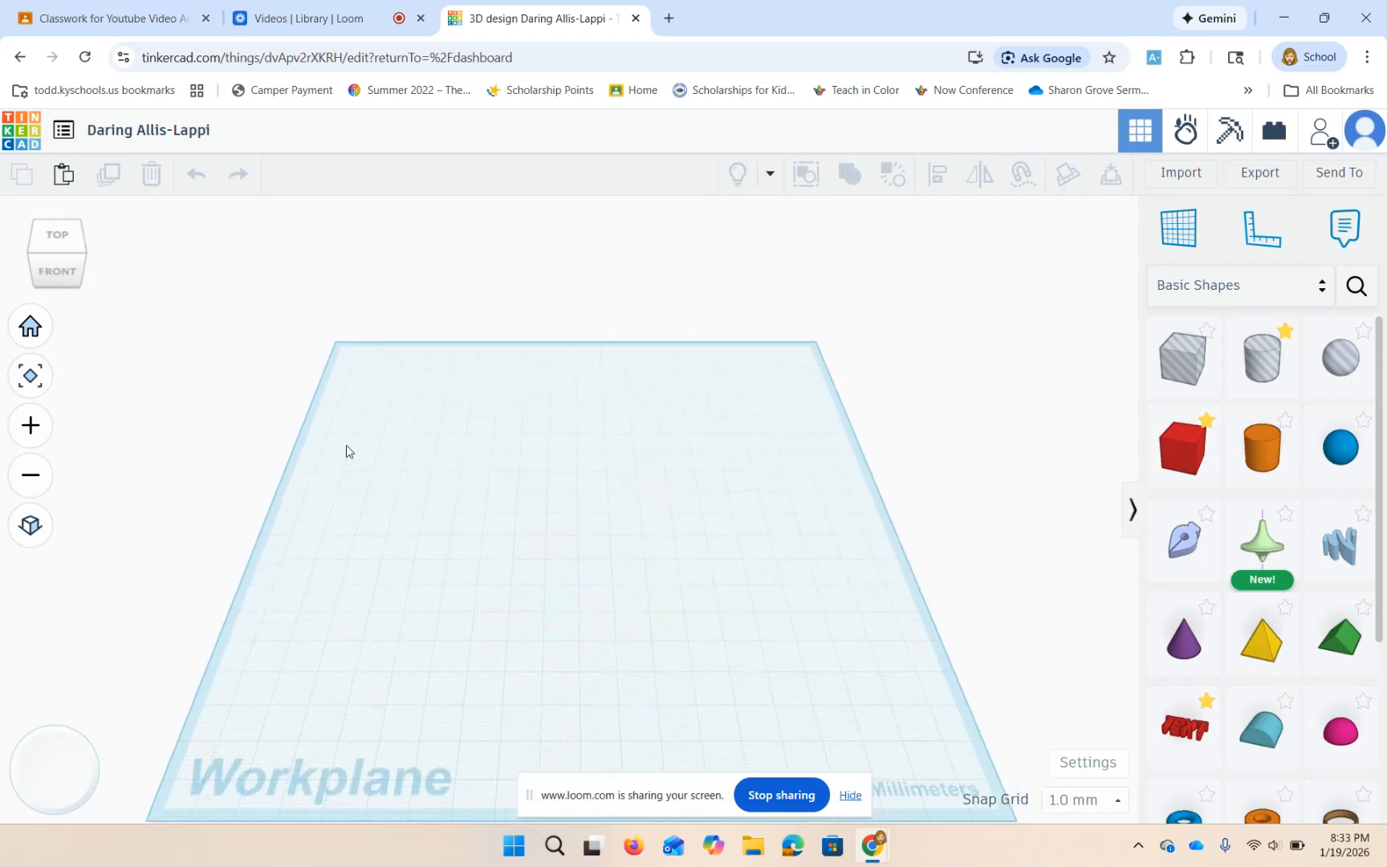
{"action": "scroll", "coordinate": [346, 451], "scroll_direction": "down", "scroll_amount": 1}
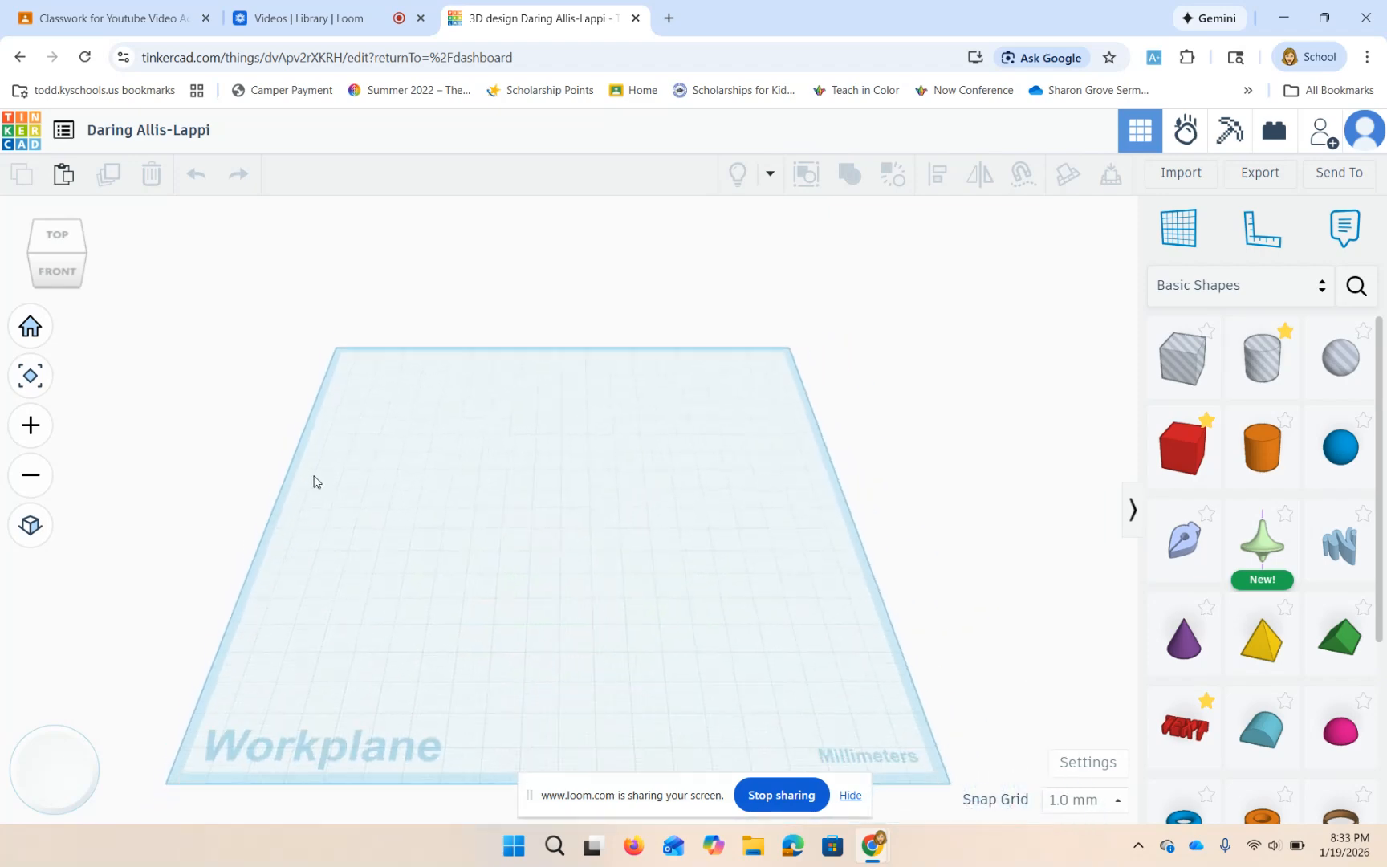
{"action": "right_click_drag", "start_coordinate": [314, 486], "coordinate": [344, 440]}
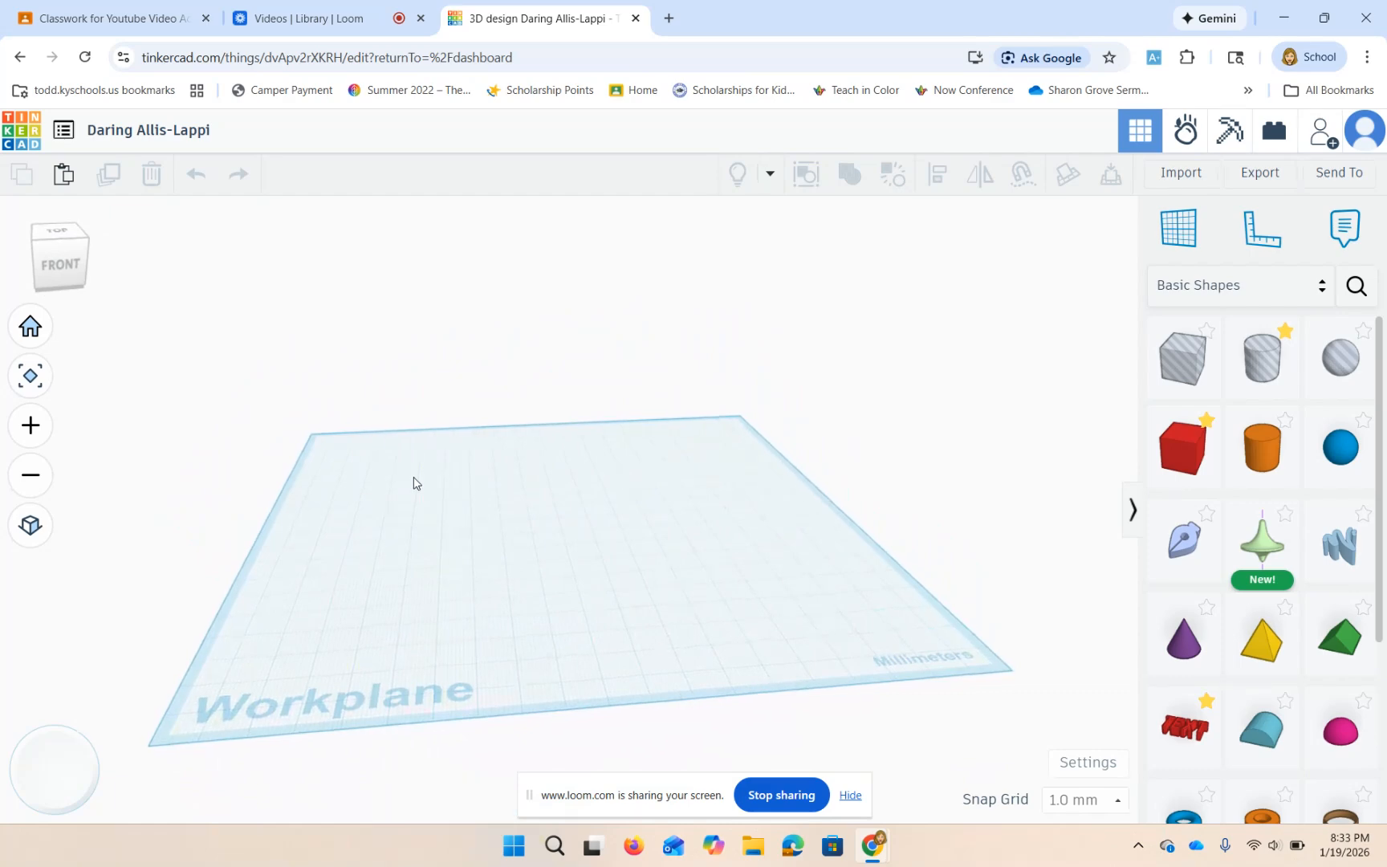
{"action": "right_click_drag", "start_coordinate": [415, 486], "coordinate": [530, 492]}
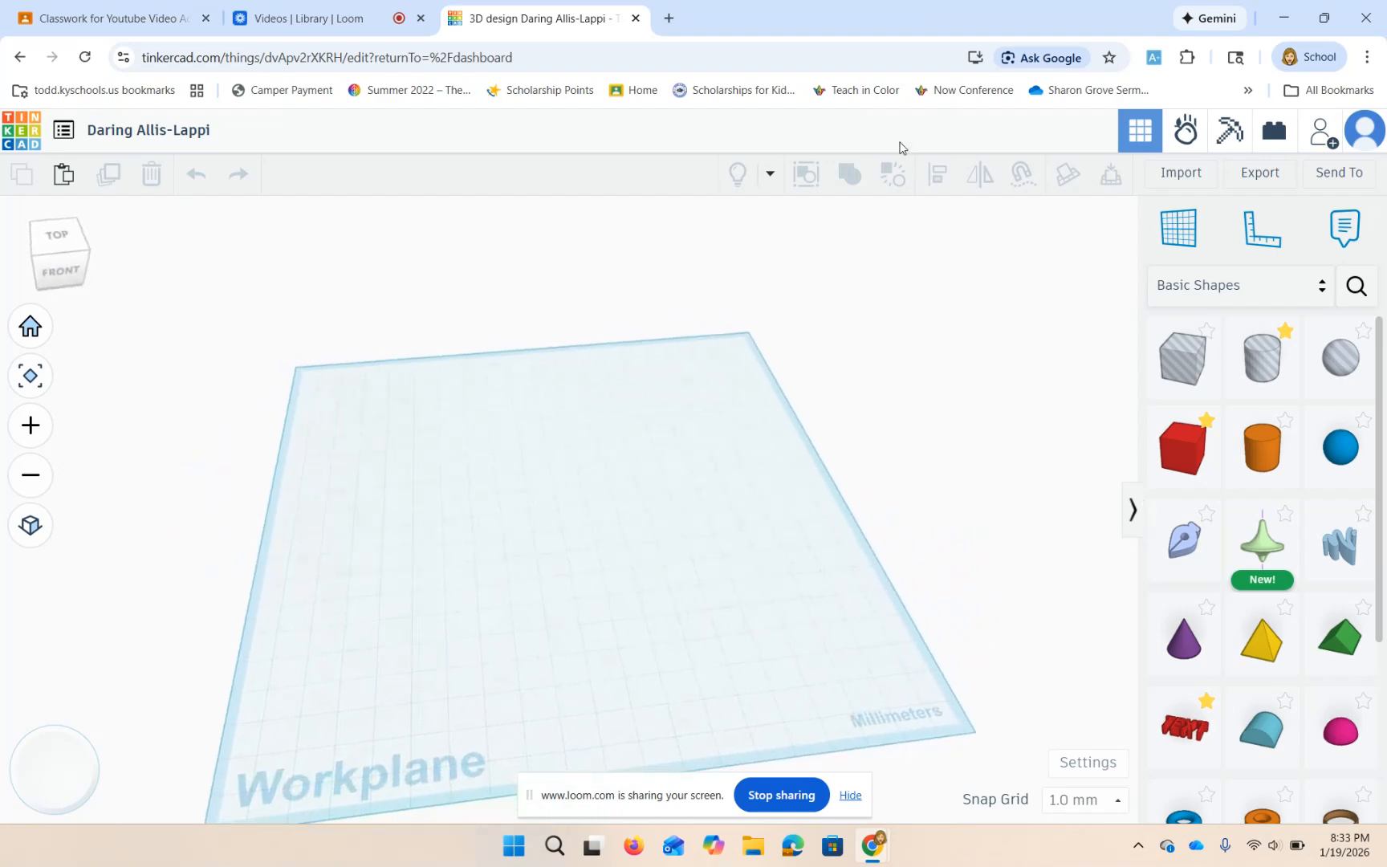
{"action": "left_click", "coordinate": [65, 235]}
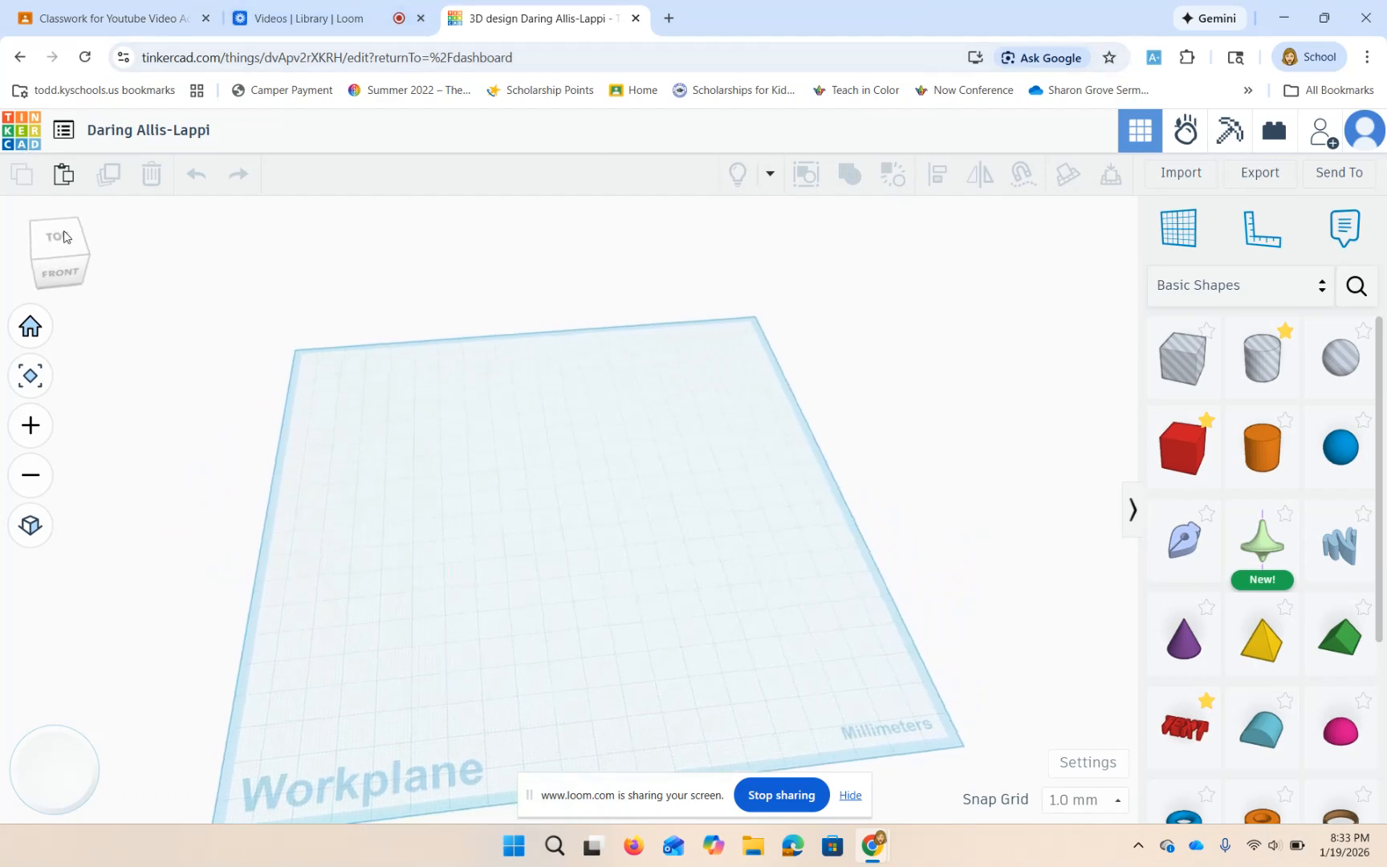
{"action": "left_click", "coordinate": [64, 281]}
{"action": "left_click", "coordinate": [85, 265]}
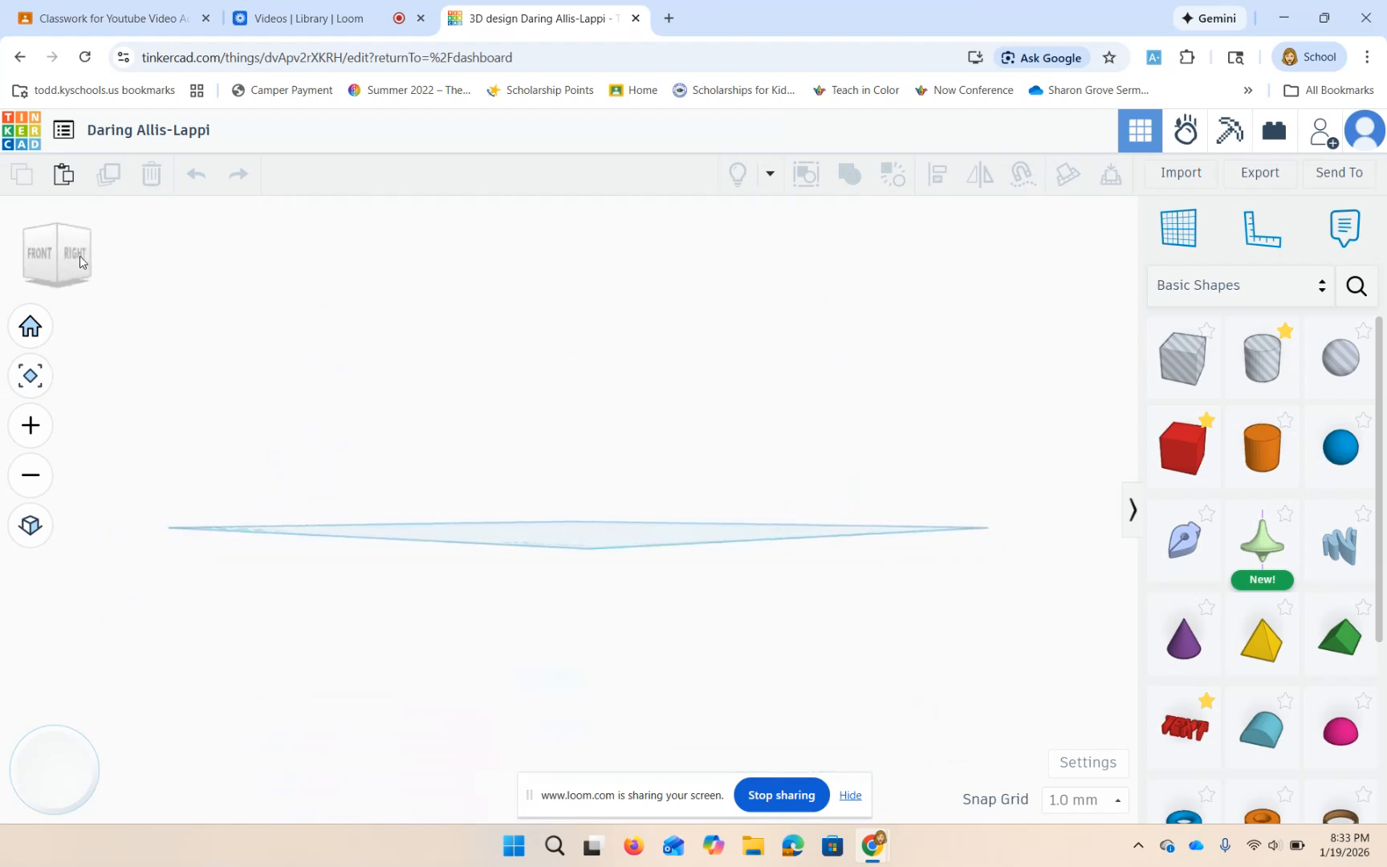
{"action": "left_click", "coordinate": [77, 261]}
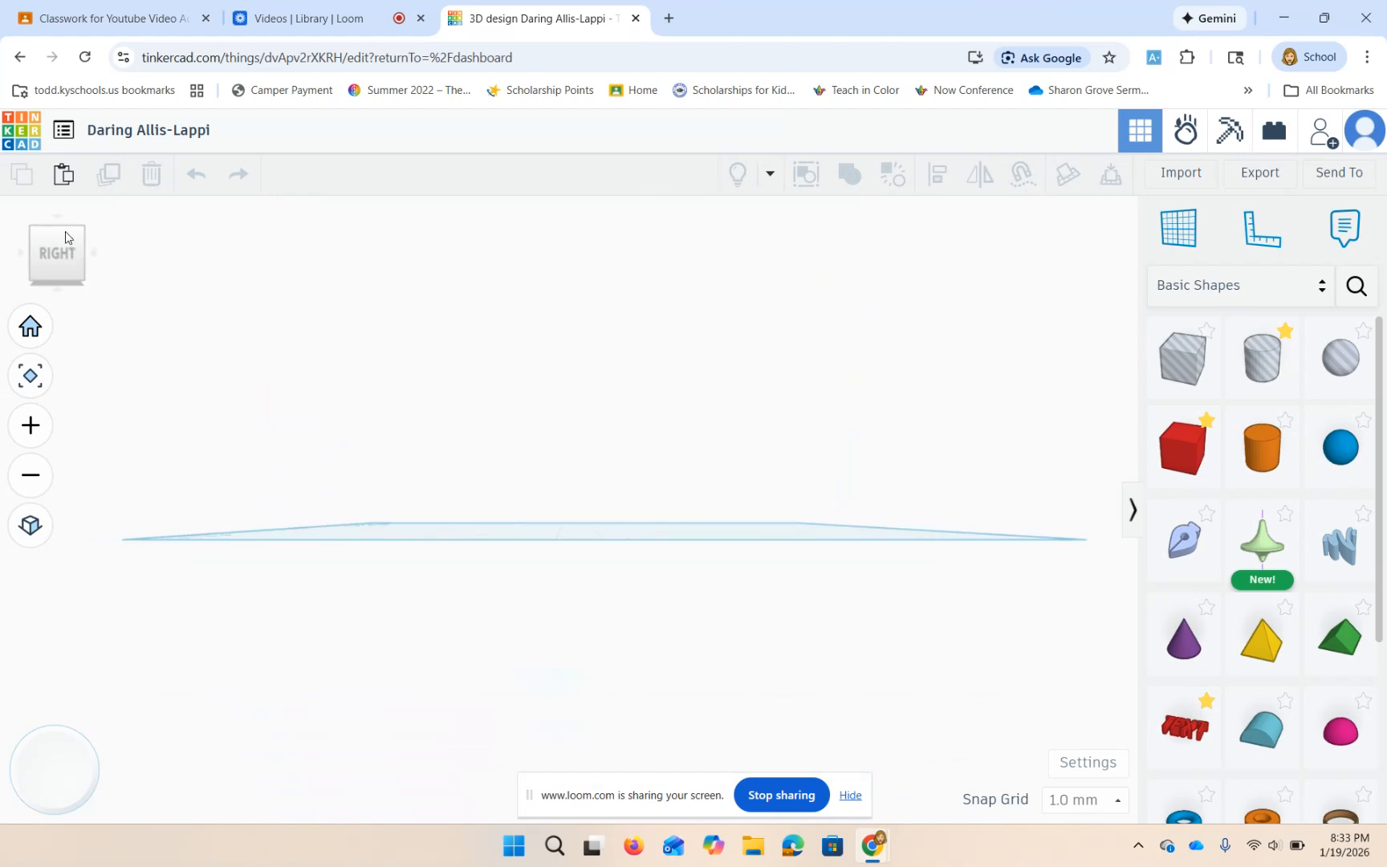
{"action": "left_click", "coordinate": [30, 326]}
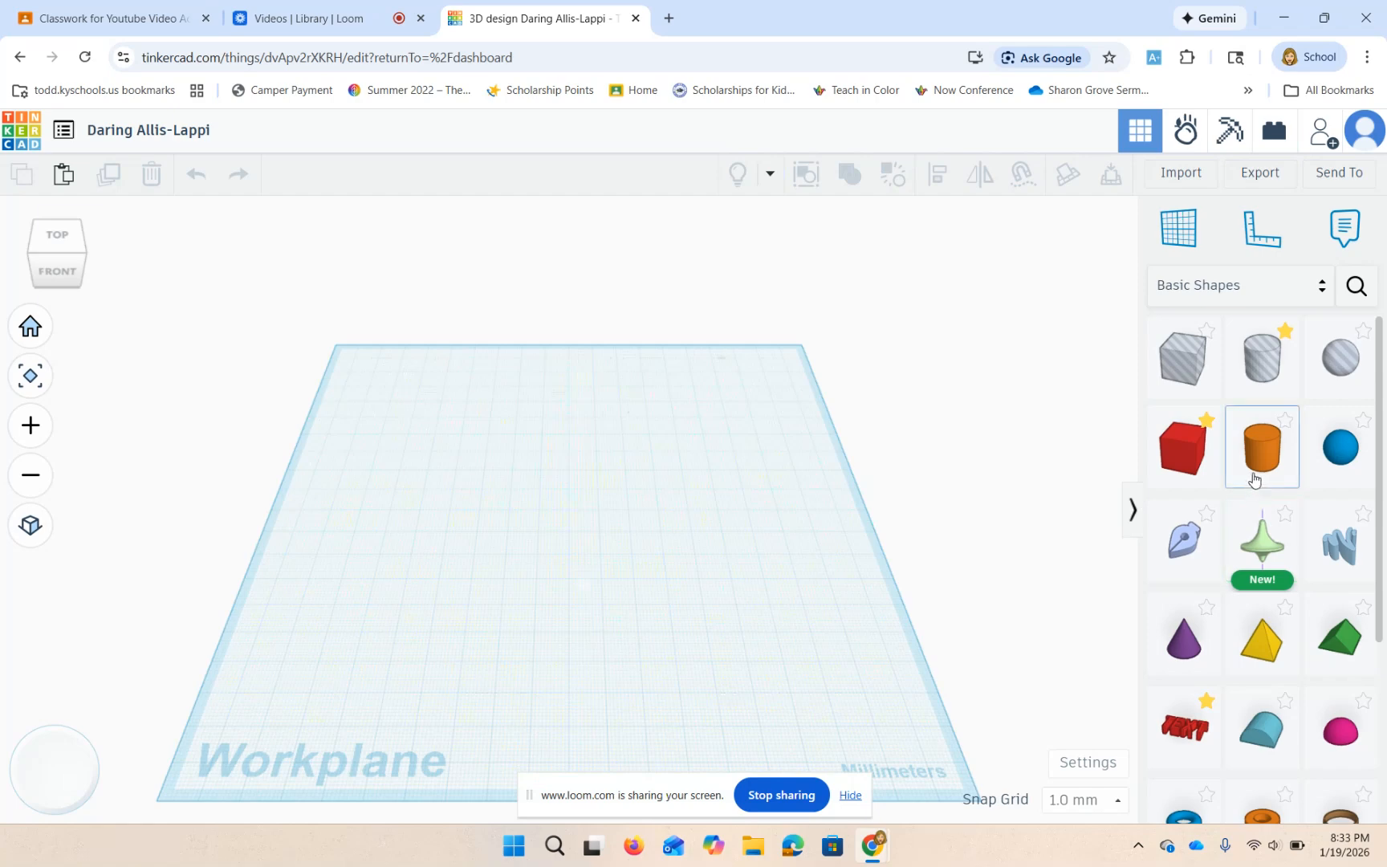
Step: Place a red box on the workplane and resize it to about 43 mm by 22 mm with a height of about 18 mm
{"action": "left_click_drag", "start_coordinate": [1184, 450], "coordinate": [567, 510]}
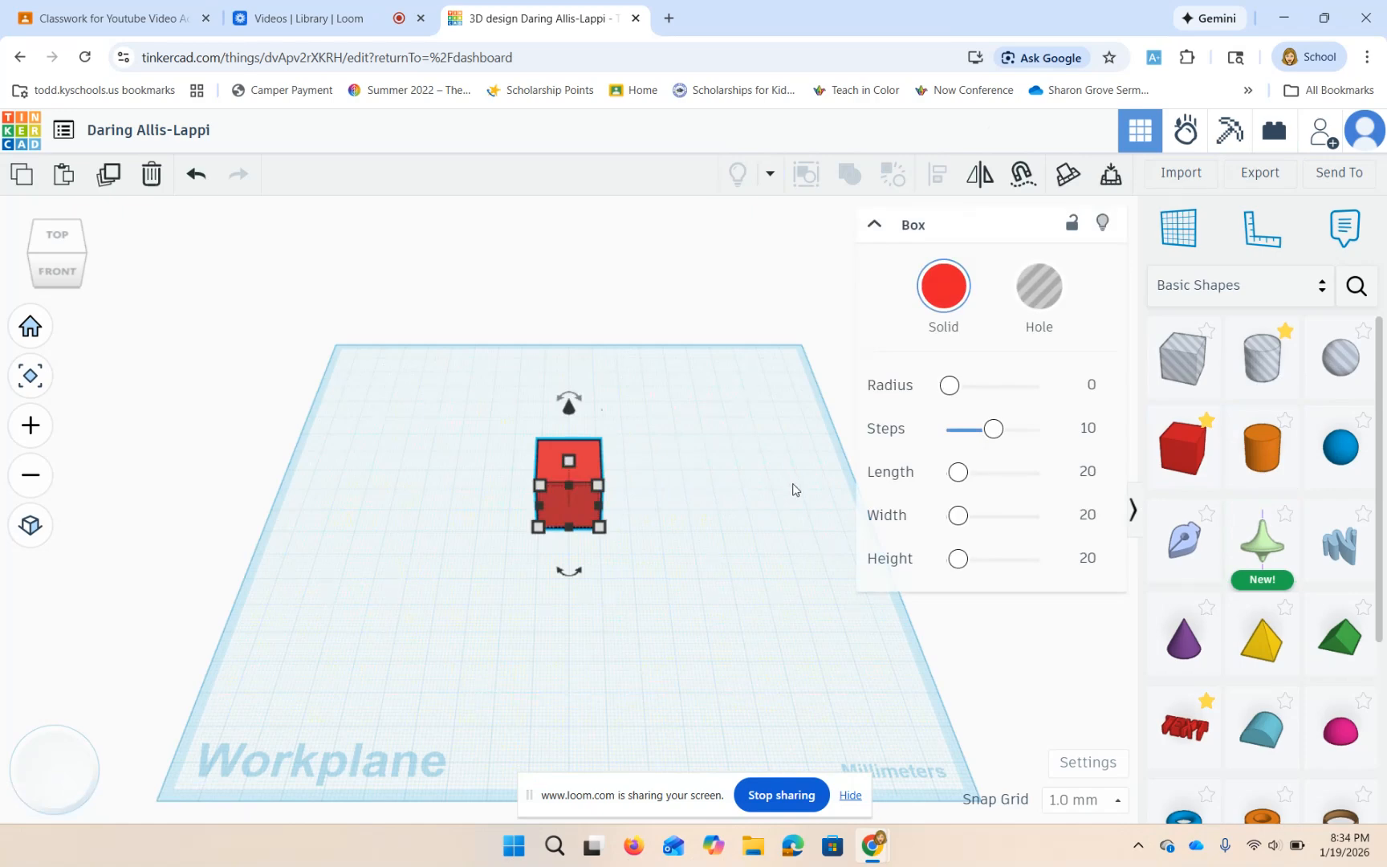
{"action": "left_click_drag", "start_coordinate": [538, 527], "coordinate": [470, 533]}
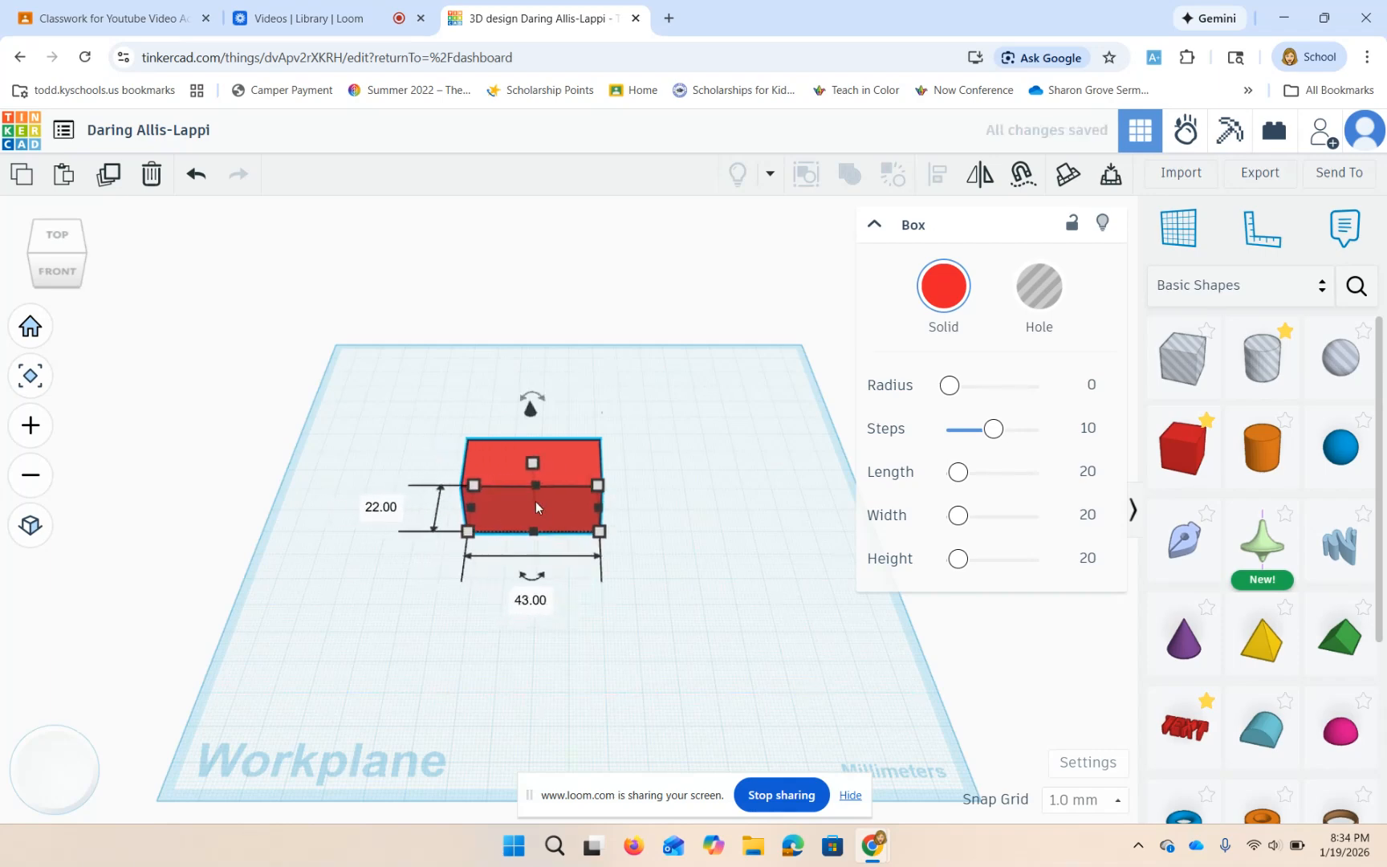
{"action": "mouse_move", "coordinate": [532, 463]}
{"action": "left_mouse_down"}
{"action": "mouse_move", "coordinate": [528, 504]}
{"action": "mouse_move", "coordinate": [532, 435]}
{"action": "mouse_move", "coordinate": [537, 488]}
{"action": "mouse_move", "coordinate": [533, 467]}
{"action": "left_mouse_up"}
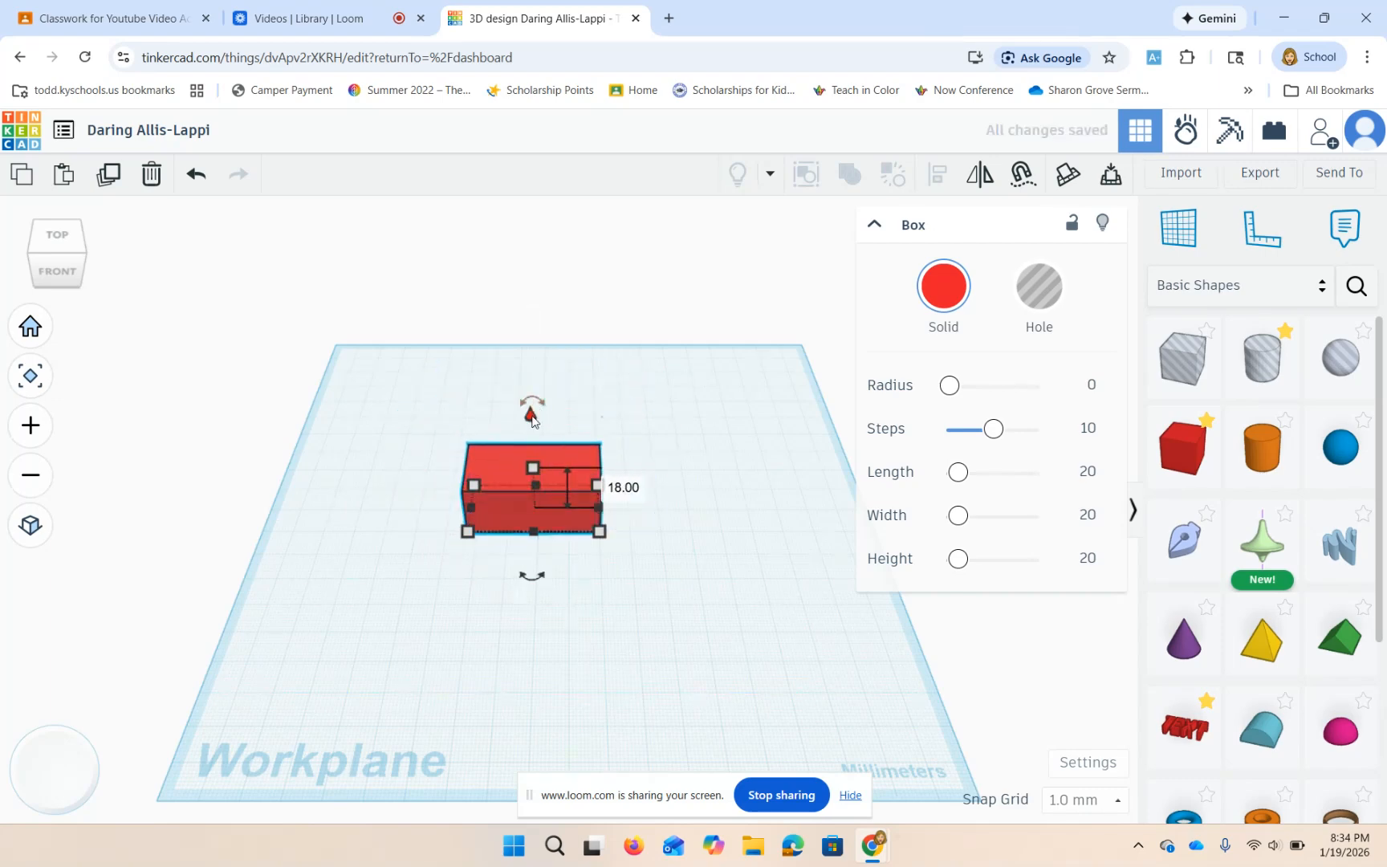
Step: Try rotating the box about its vertical axis, raise it slightly above the workplane and deselect it
{"action": "mouse_move", "coordinate": [521, 575]}
{"action": "left_mouse_down"}
{"action": "mouse_move", "coordinate": [572, 594]}
{"action": "mouse_move", "coordinate": [622, 545]}
{"action": "mouse_move", "coordinate": [541, 579]}
{"action": "left_mouse_up"}
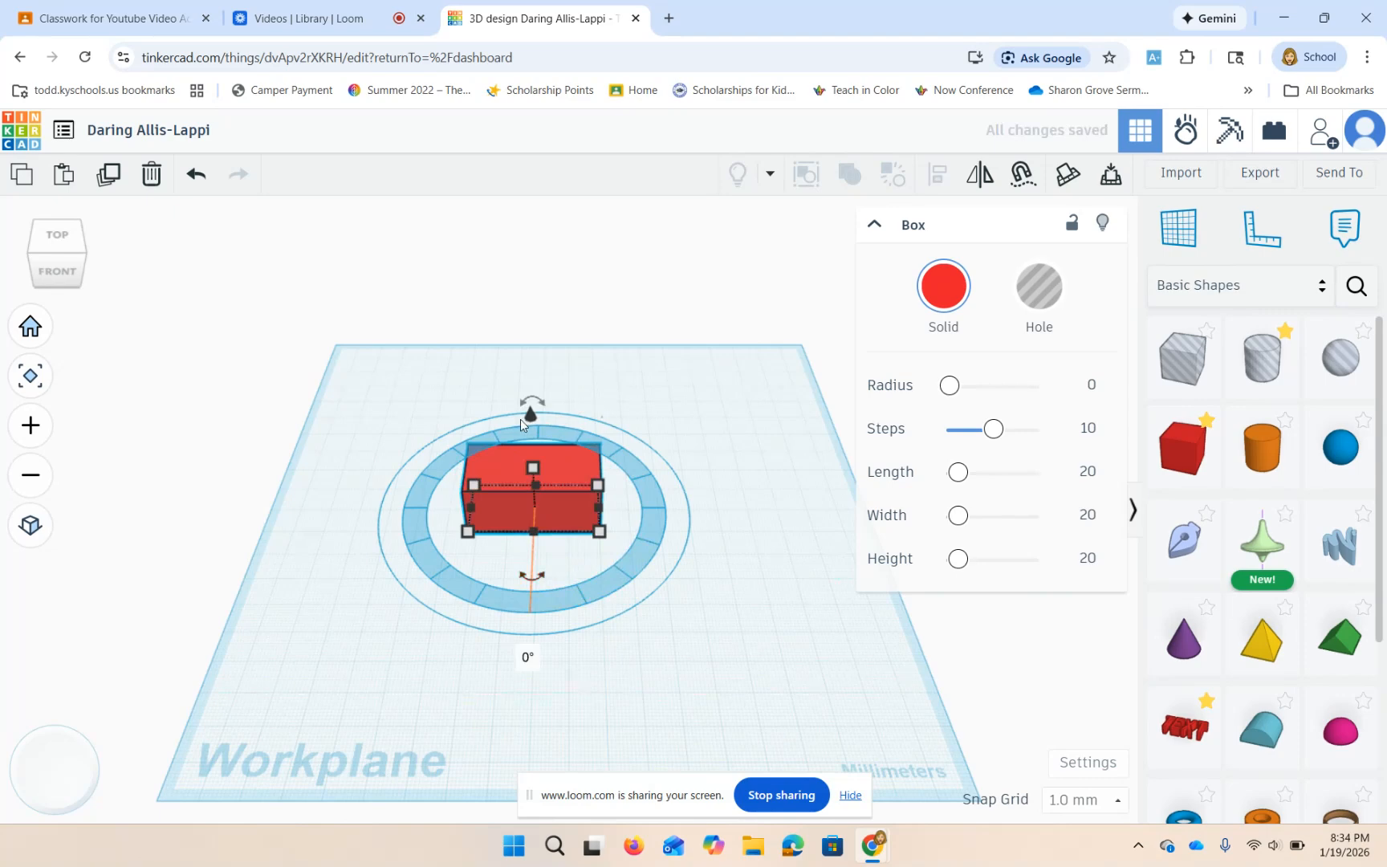
{"action": "mouse_move", "coordinate": [530, 413]}
{"action": "left_mouse_down"}
{"action": "mouse_move", "coordinate": [527, 345]}
{"action": "mouse_move", "coordinate": [523, 410]}
{"action": "left_mouse_up"}
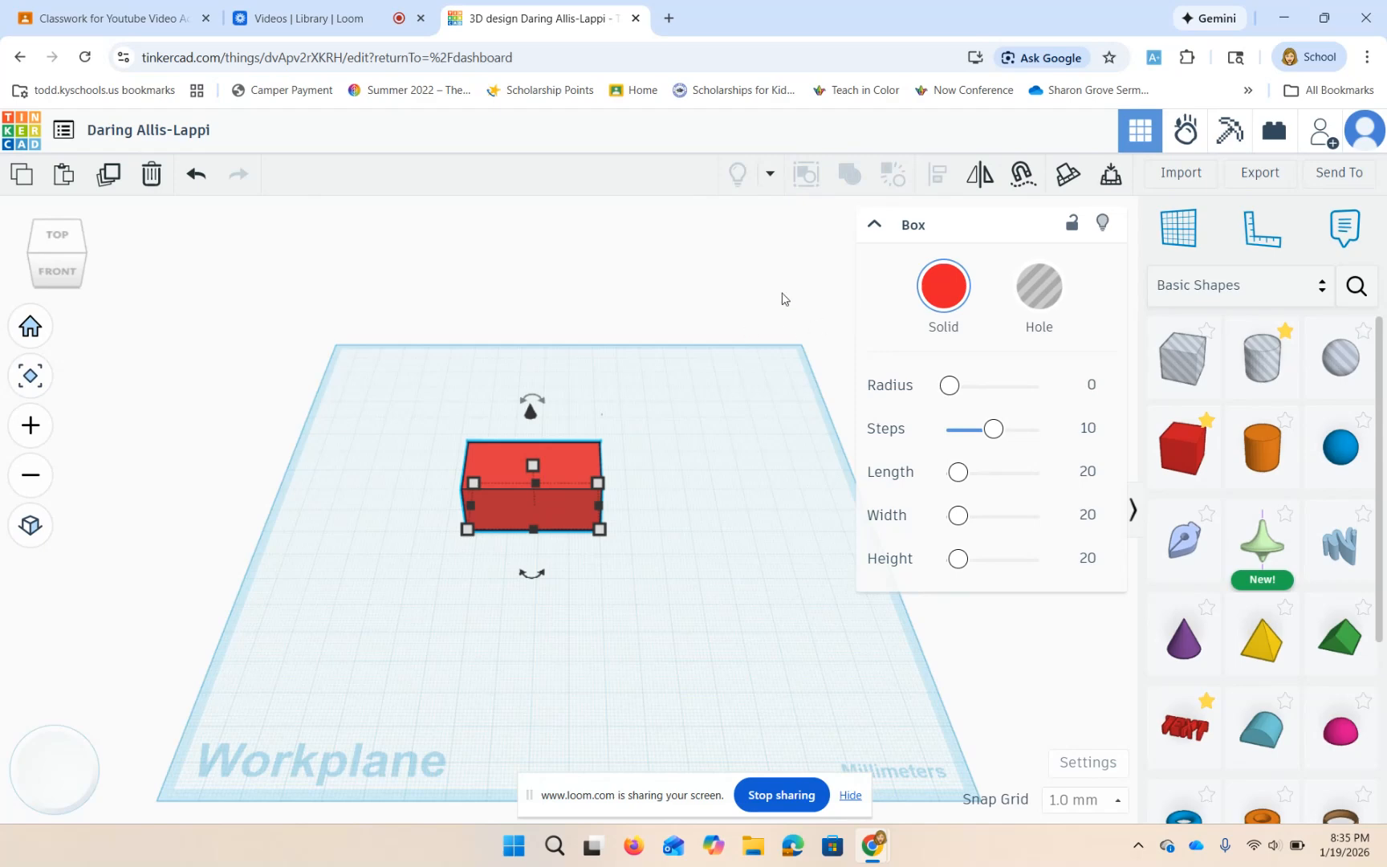
{"action": "left_click", "coordinate": [706, 587]}
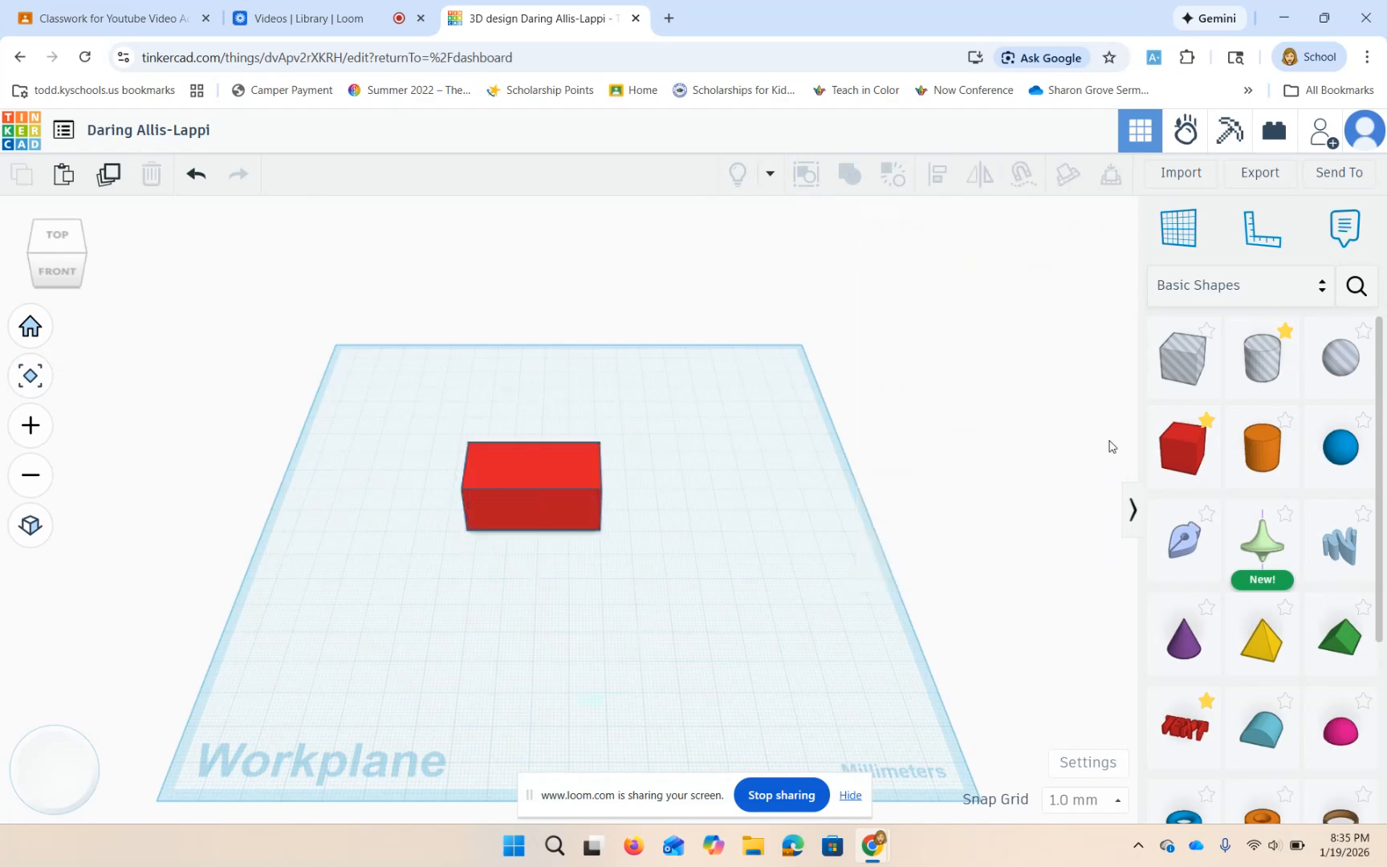
Step: Place an orange cylinder on top of the red box and deselect it
{"action": "left_click_drag", "start_coordinate": [1263, 446], "coordinate": [528, 468]}
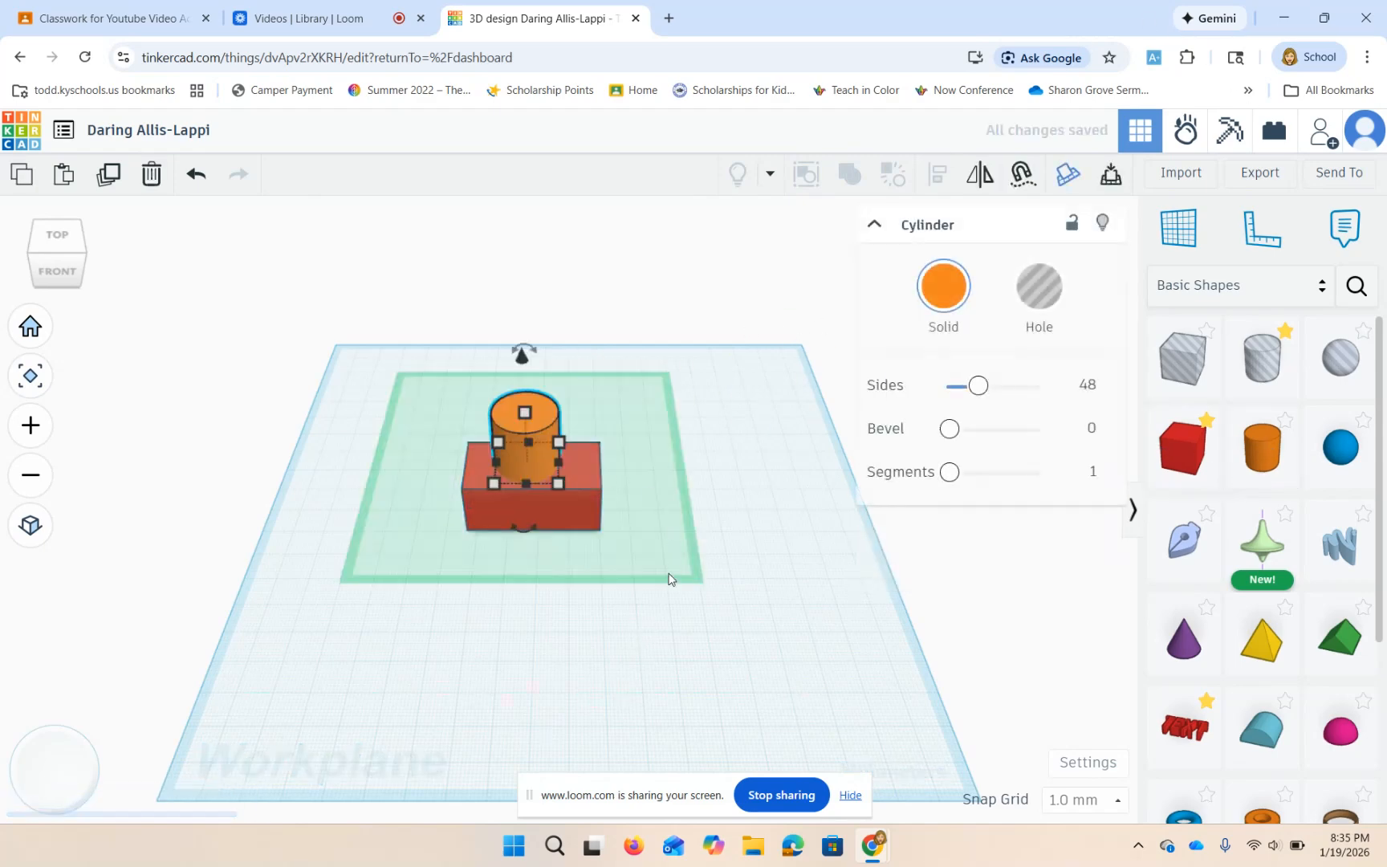
{"action": "left_click", "coordinate": [606, 699]}
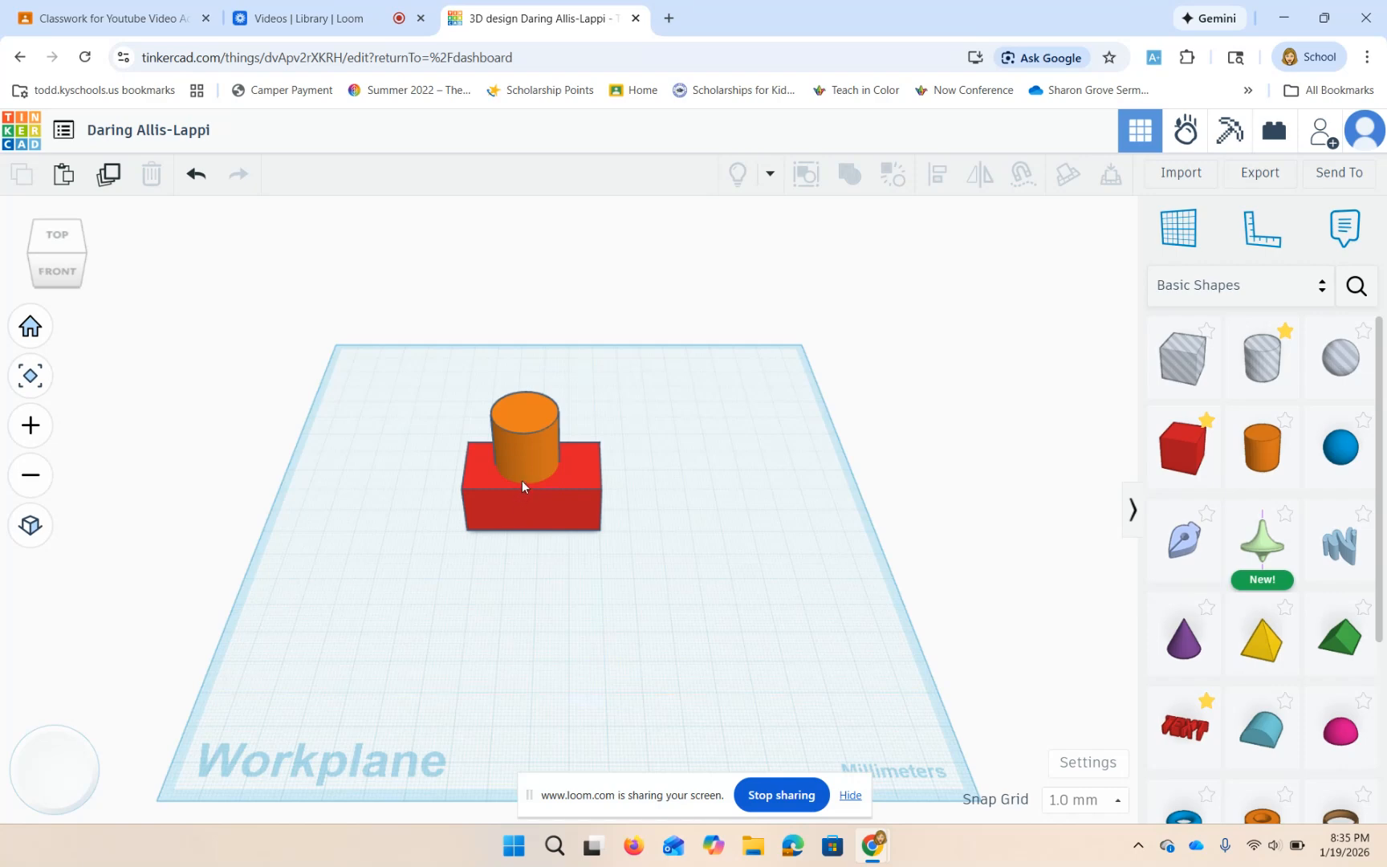
Step: Select both the cylinder and the box, group them as a union and ungroup them again
{"action": "left_click", "coordinate": [516, 406]}
{"action": "left_click", "coordinate": [505, 517], "text": "shift"}
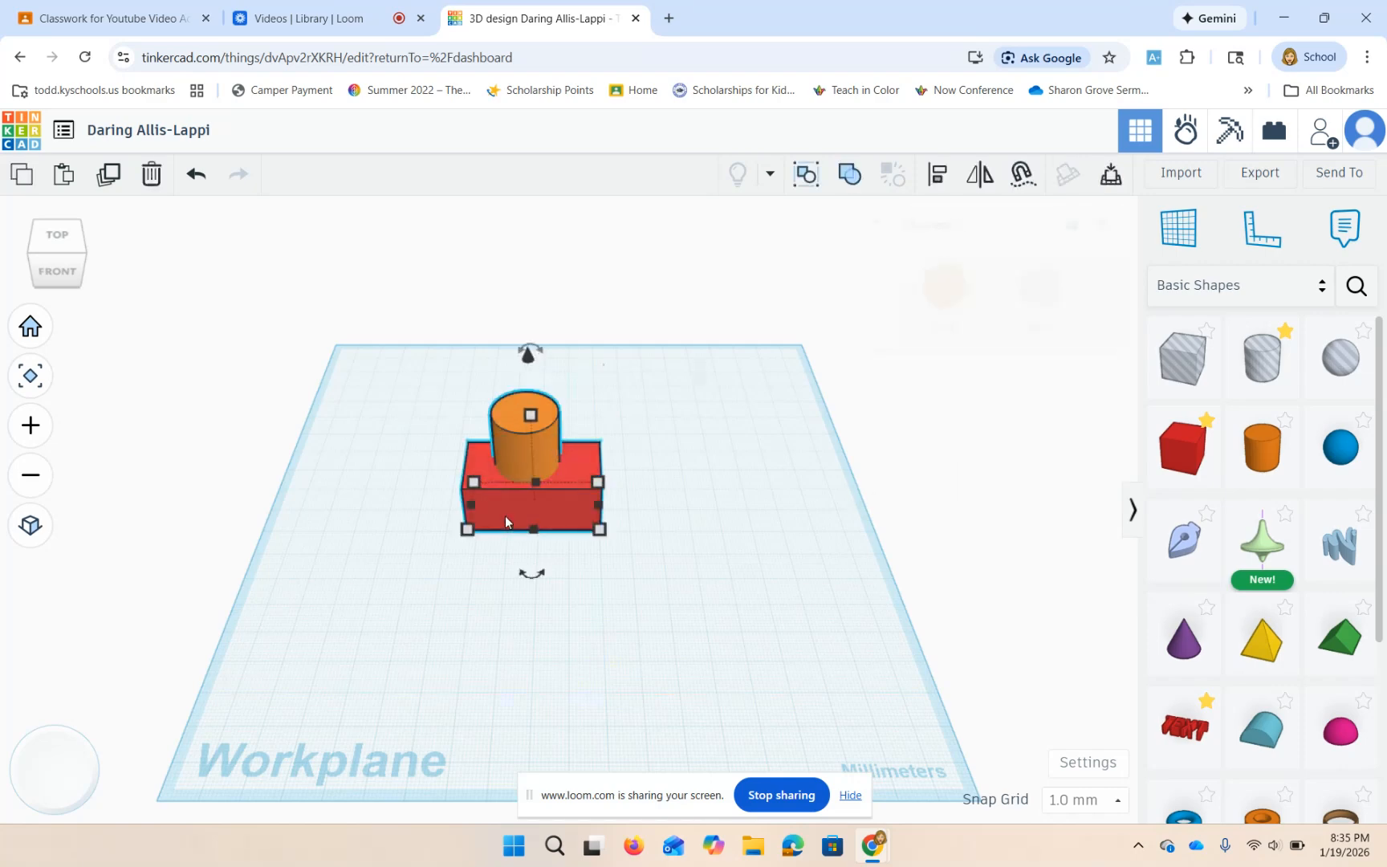
{"action": "left_click", "coordinate": [515, 442], "text": "shift"}
{"action": "left_click_drag", "start_coordinate": [419, 392], "coordinate": [645, 584]}
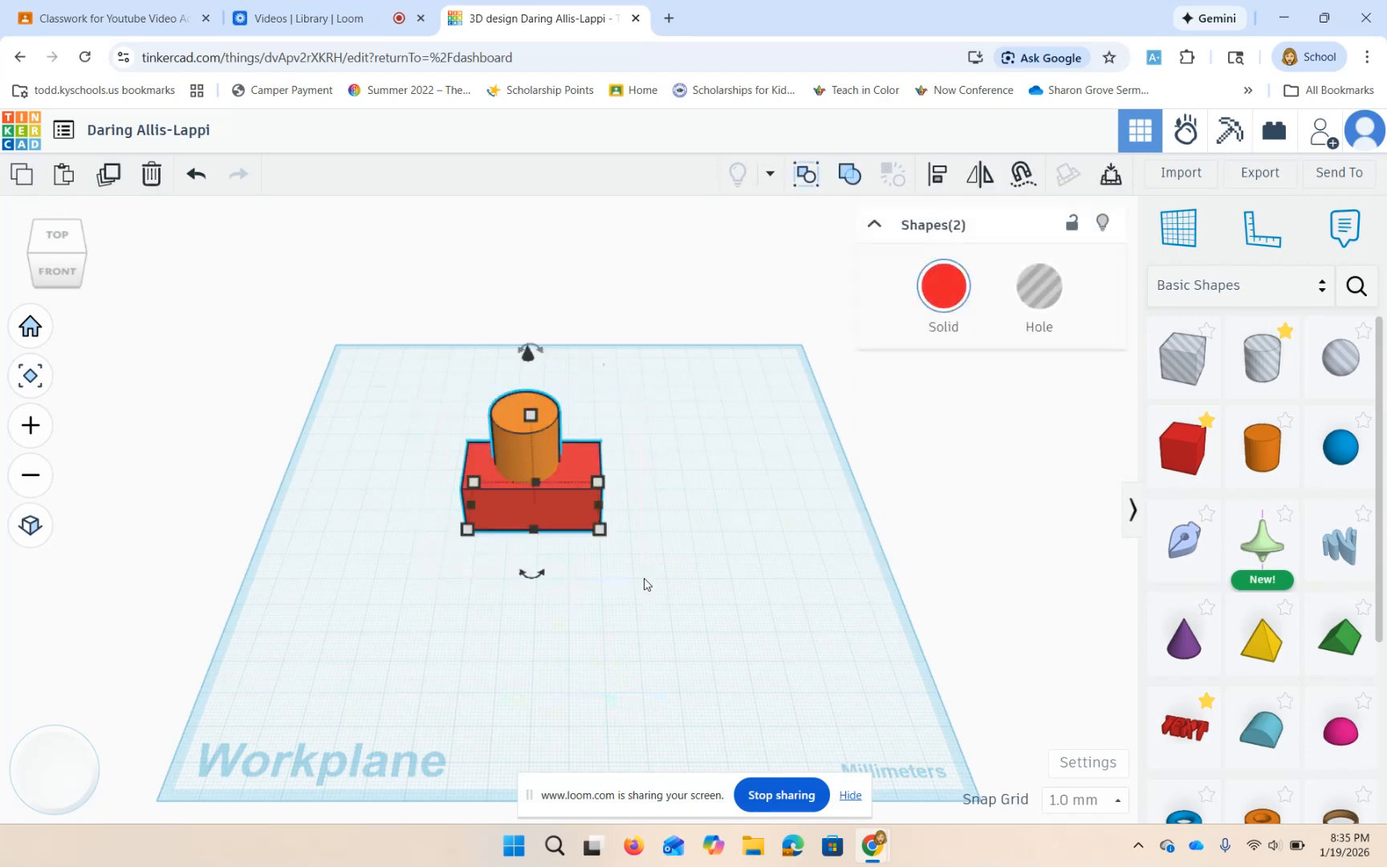
{"action": "left_click", "coordinate": [853, 183]}
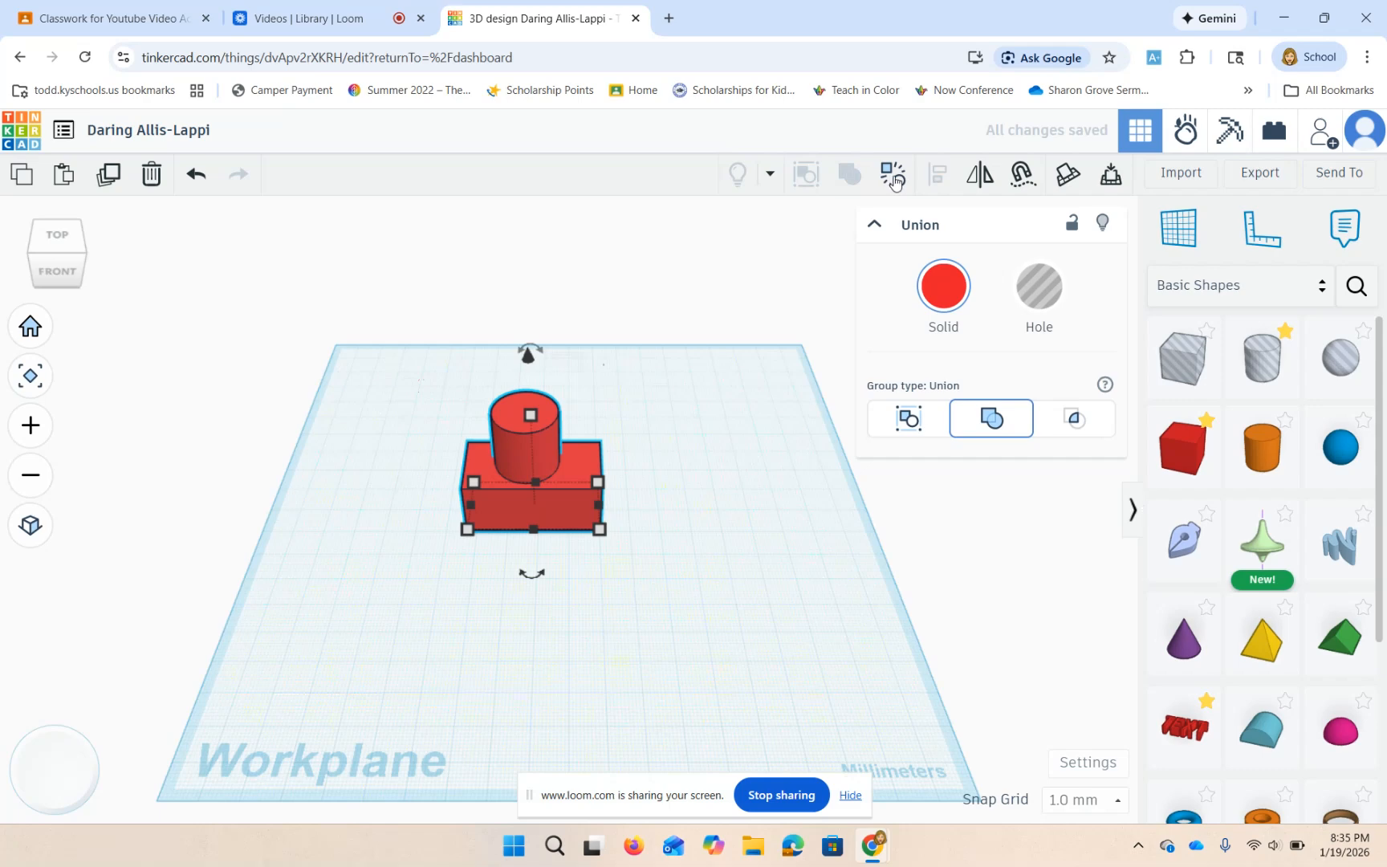
{"action": "left_click", "coordinate": [893, 176]}
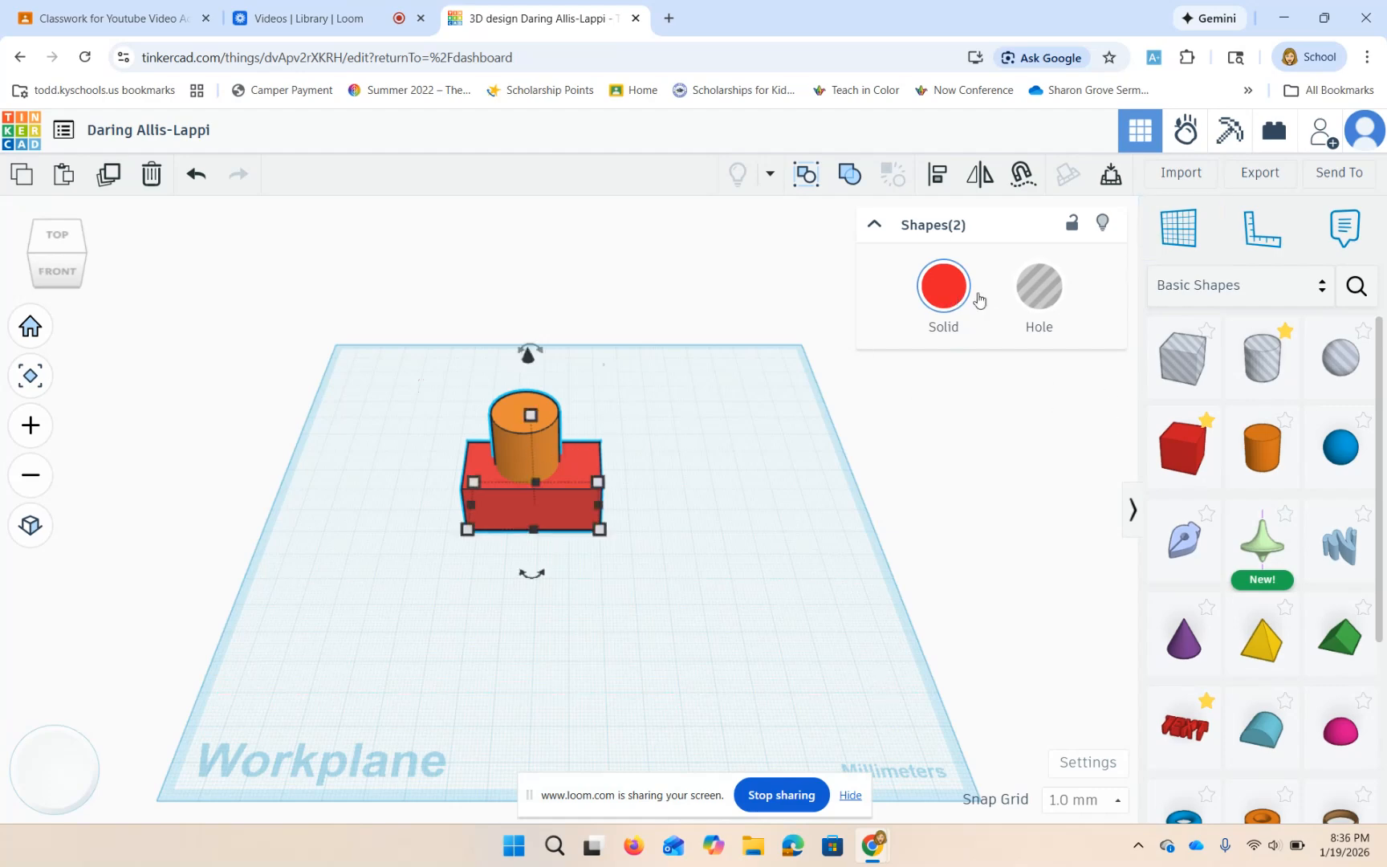
Step: Turn both the box and the cylinder into hole shapes
{"action": "left_click", "coordinate": [1042, 299]}
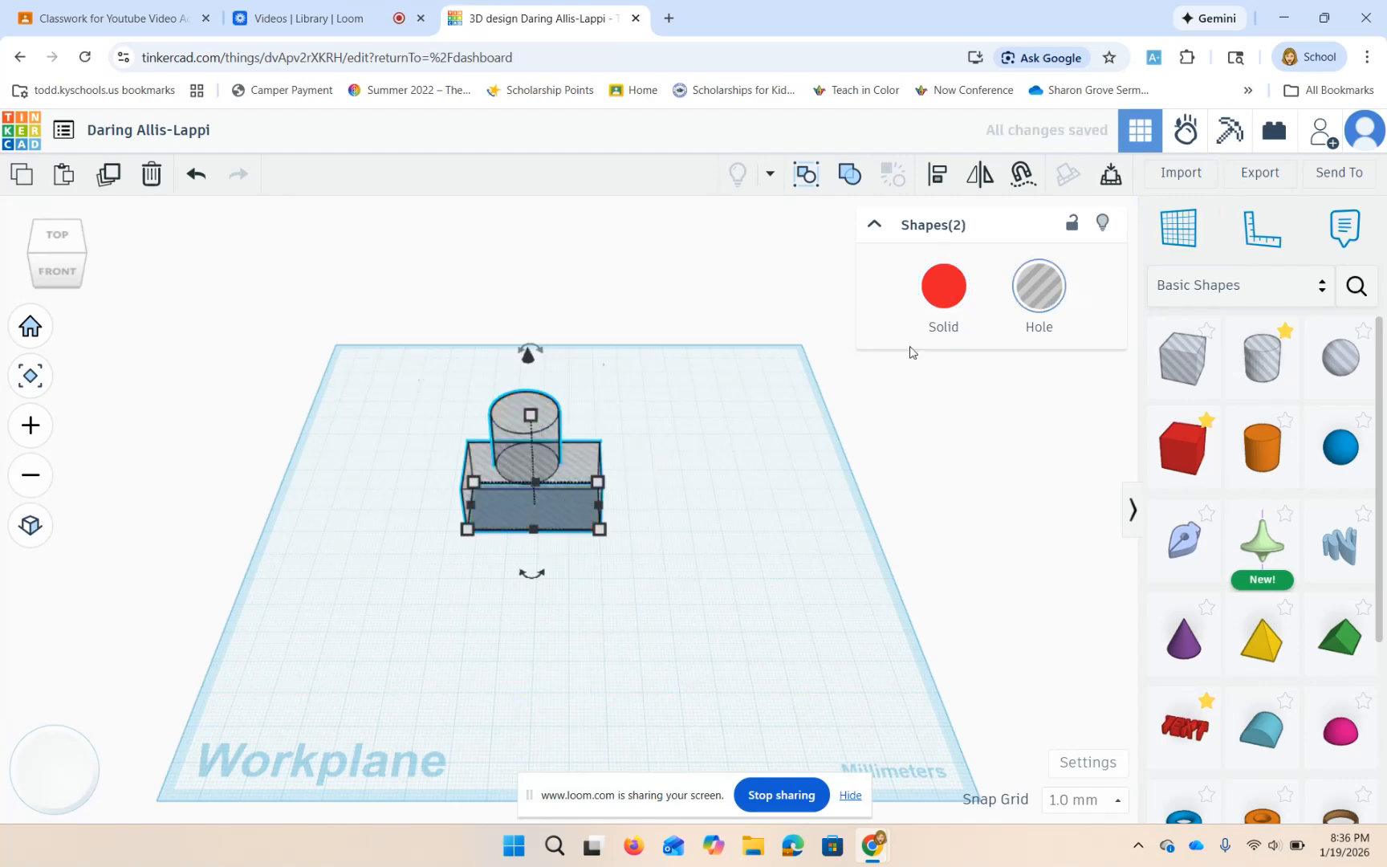
Step: Return both shapes to solid and make only the cylinder a hole, shifted slightly toward the front of the box
{"action": "left_click", "coordinate": [951, 297]}
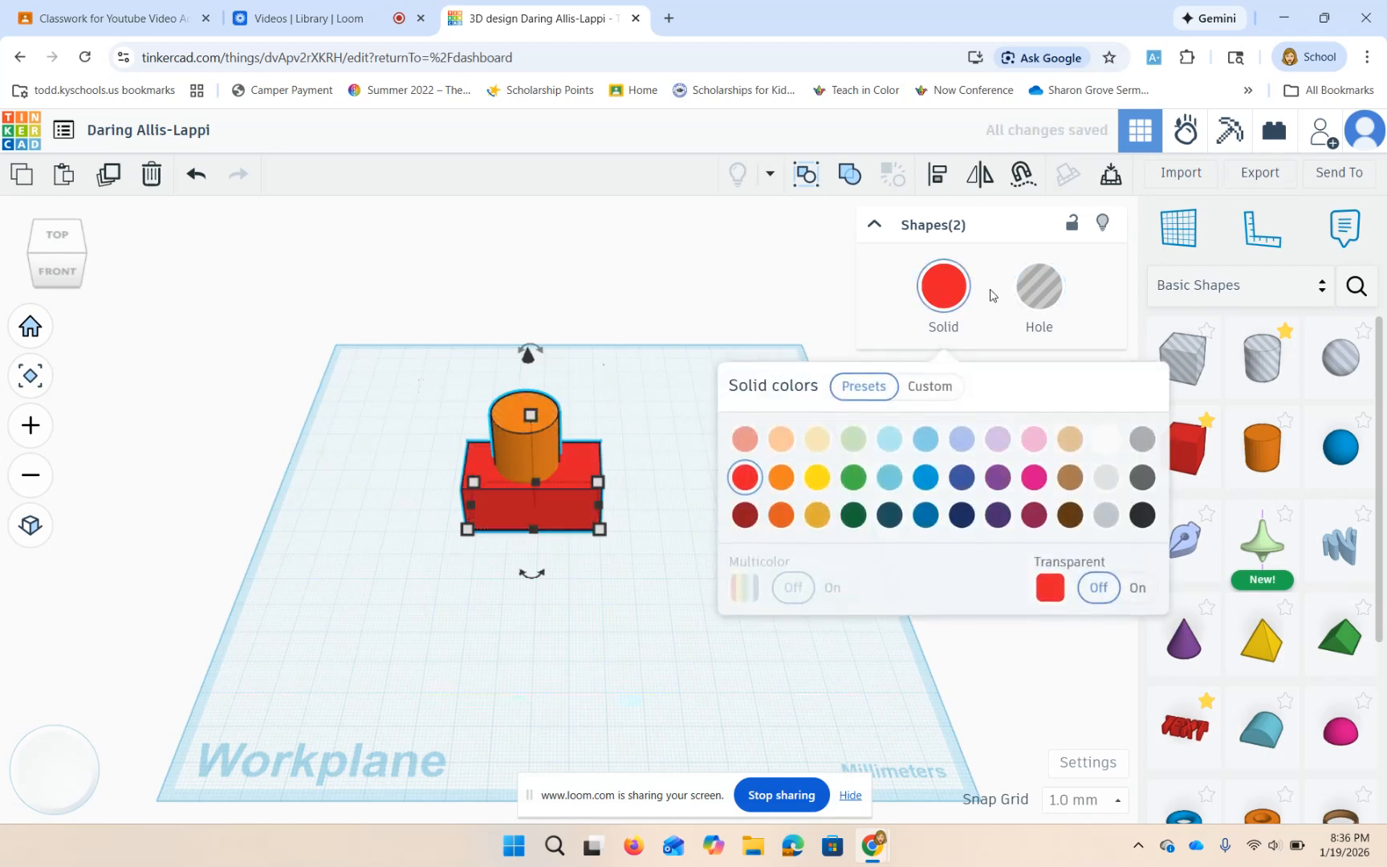
{"action": "left_click", "coordinate": [495, 575]}
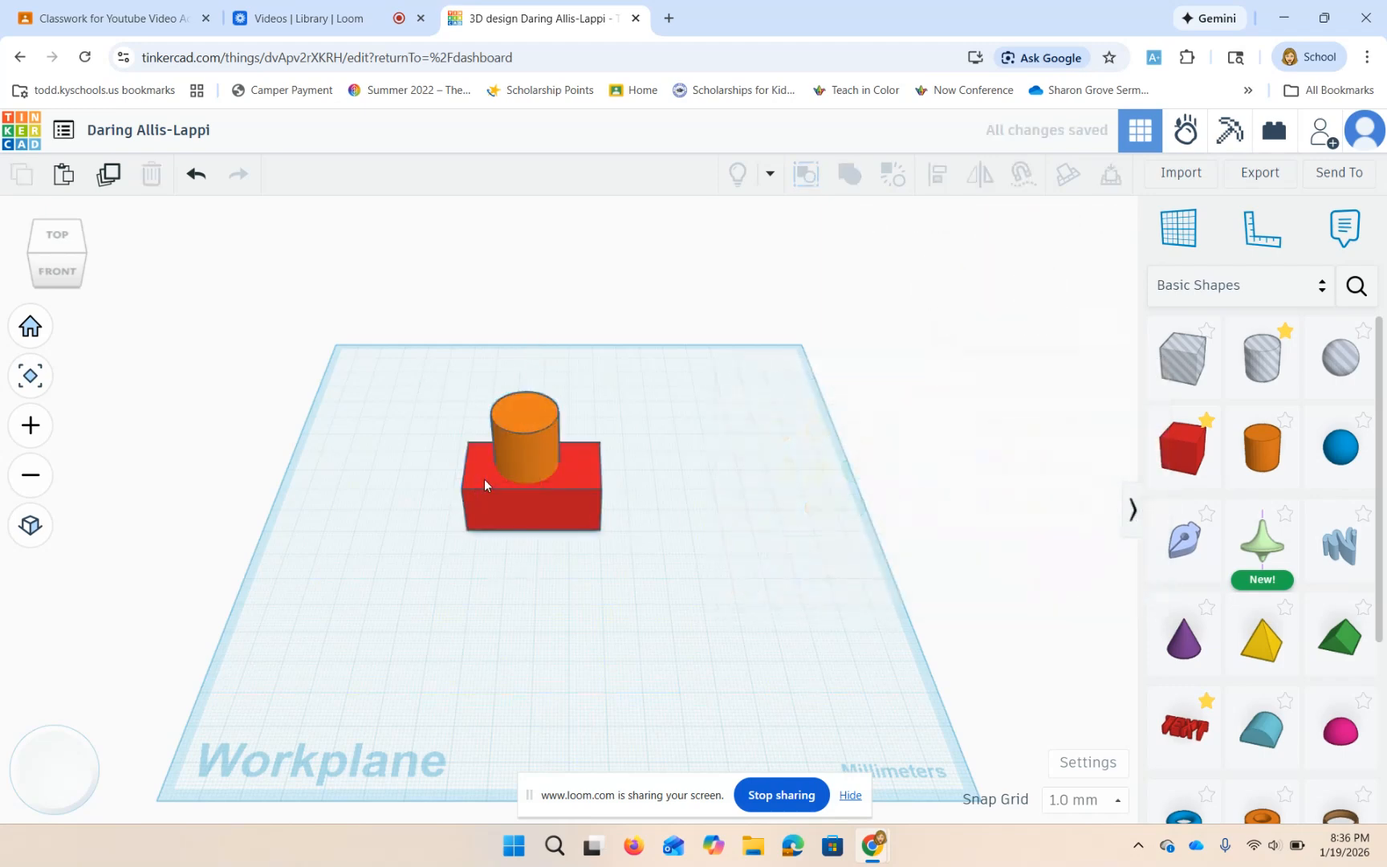
{"action": "mouse_move", "coordinate": [534, 427]}
{"action": "left_mouse_down"}
{"action": "mouse_move", "coordinate": [744, 451]}
{"action": "mouse_move", "coordinate": [518, 436]}
{"action": "left_mouse_up"}
{"action": "key", "text": "h"}
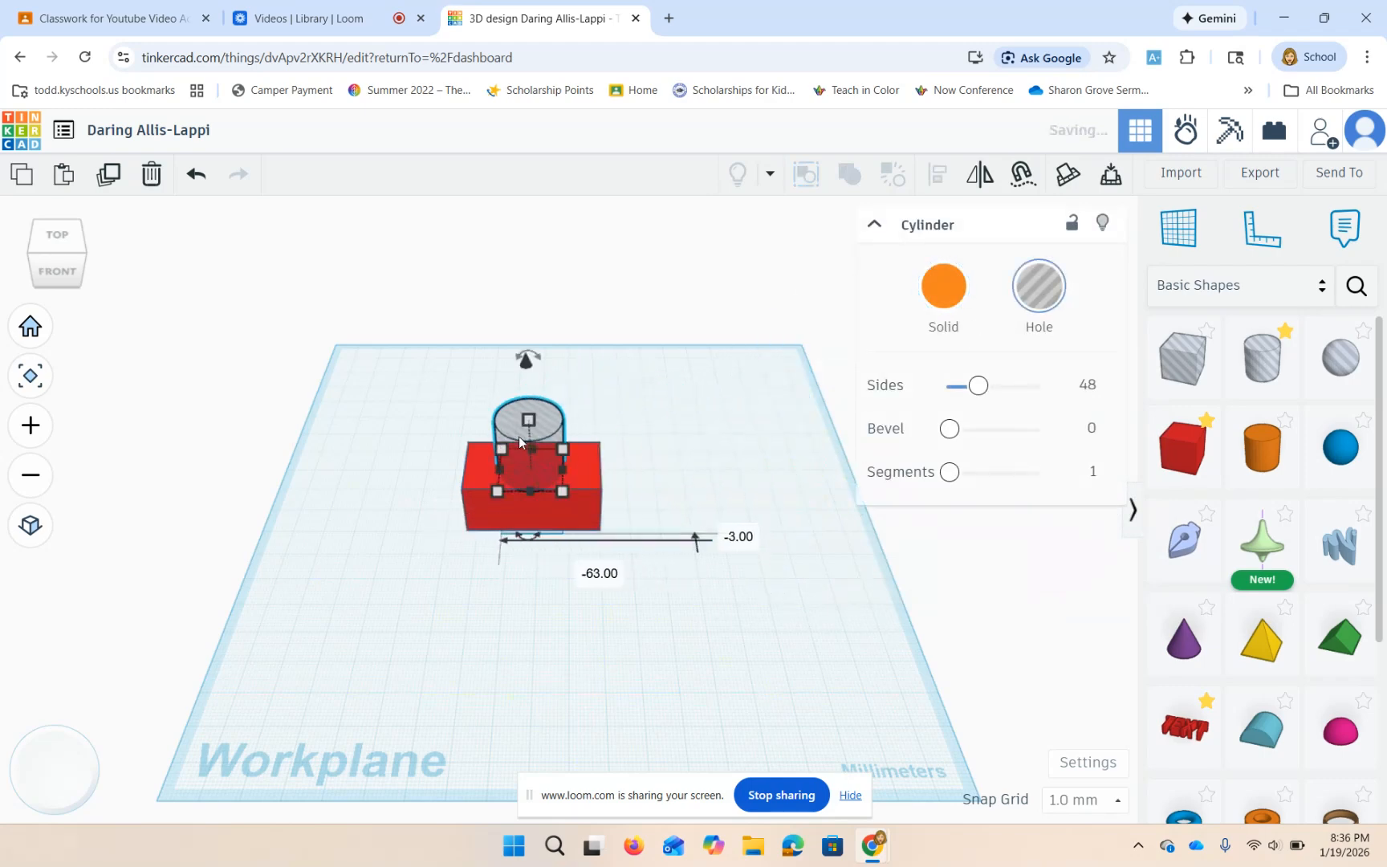
Step: Lower the cylinder hole 6 mm into the red box and group both shapes as a union to cut the hole
{"action": "left_click_drag", "start_coordinate": [527, 362], "coordinate": [526, 378]}
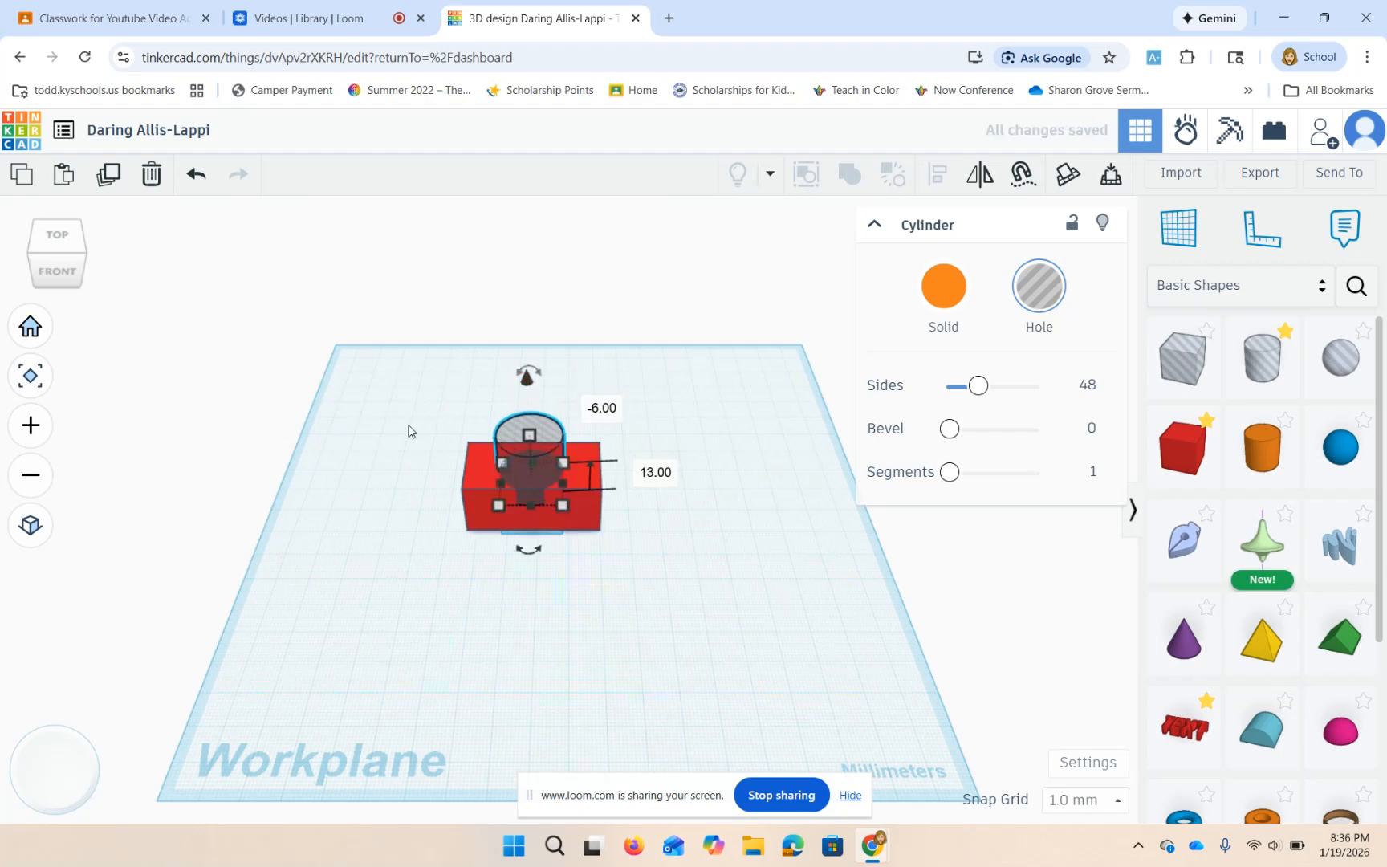
{"action": "left_click", "coordinate": [423, 406]}
{"action": "left_click_drag", "start_coordinate": [423, 405], "coordinate": [655, 558]}
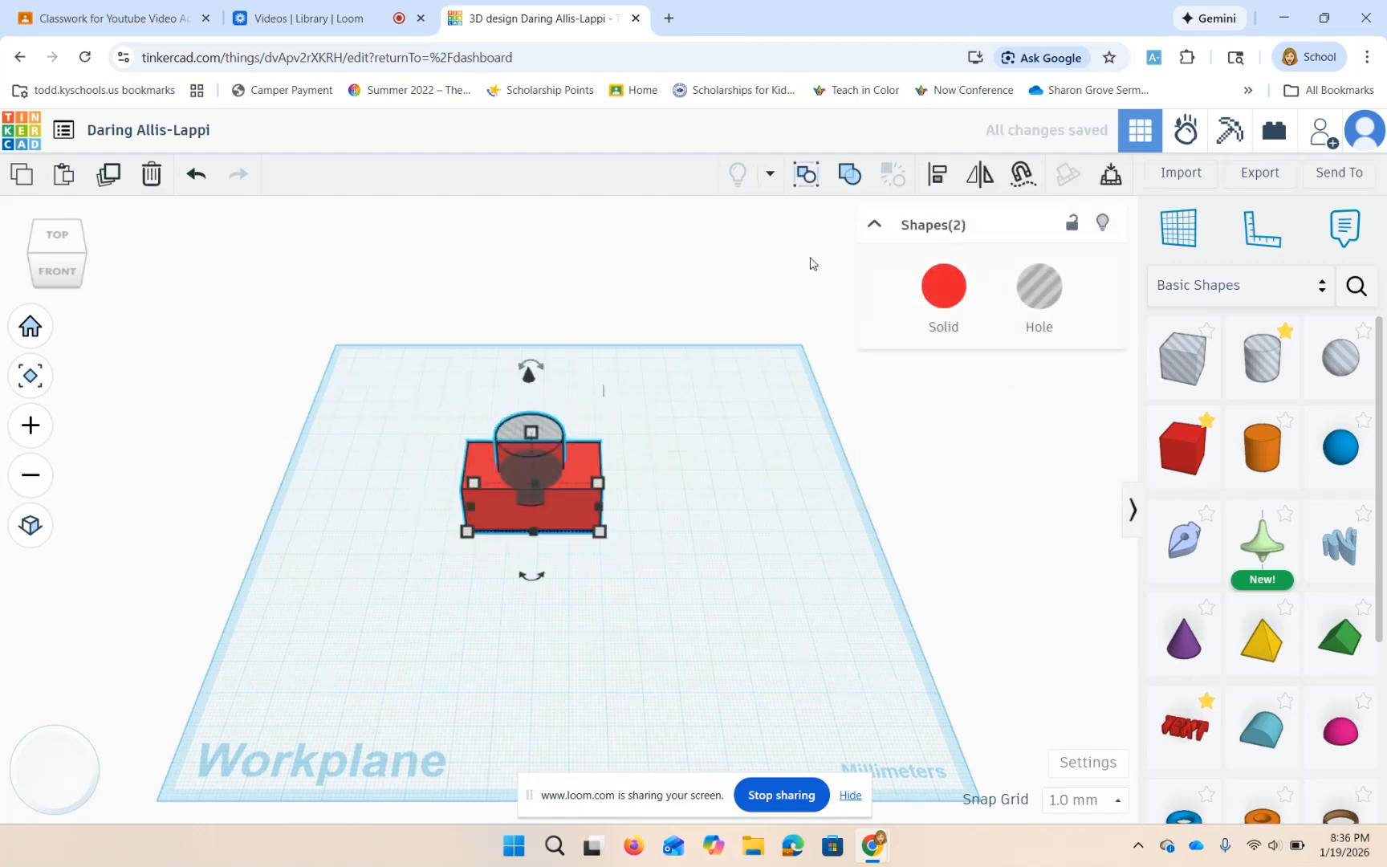
{"action": "left_click", "coordinate": [849, 176]}
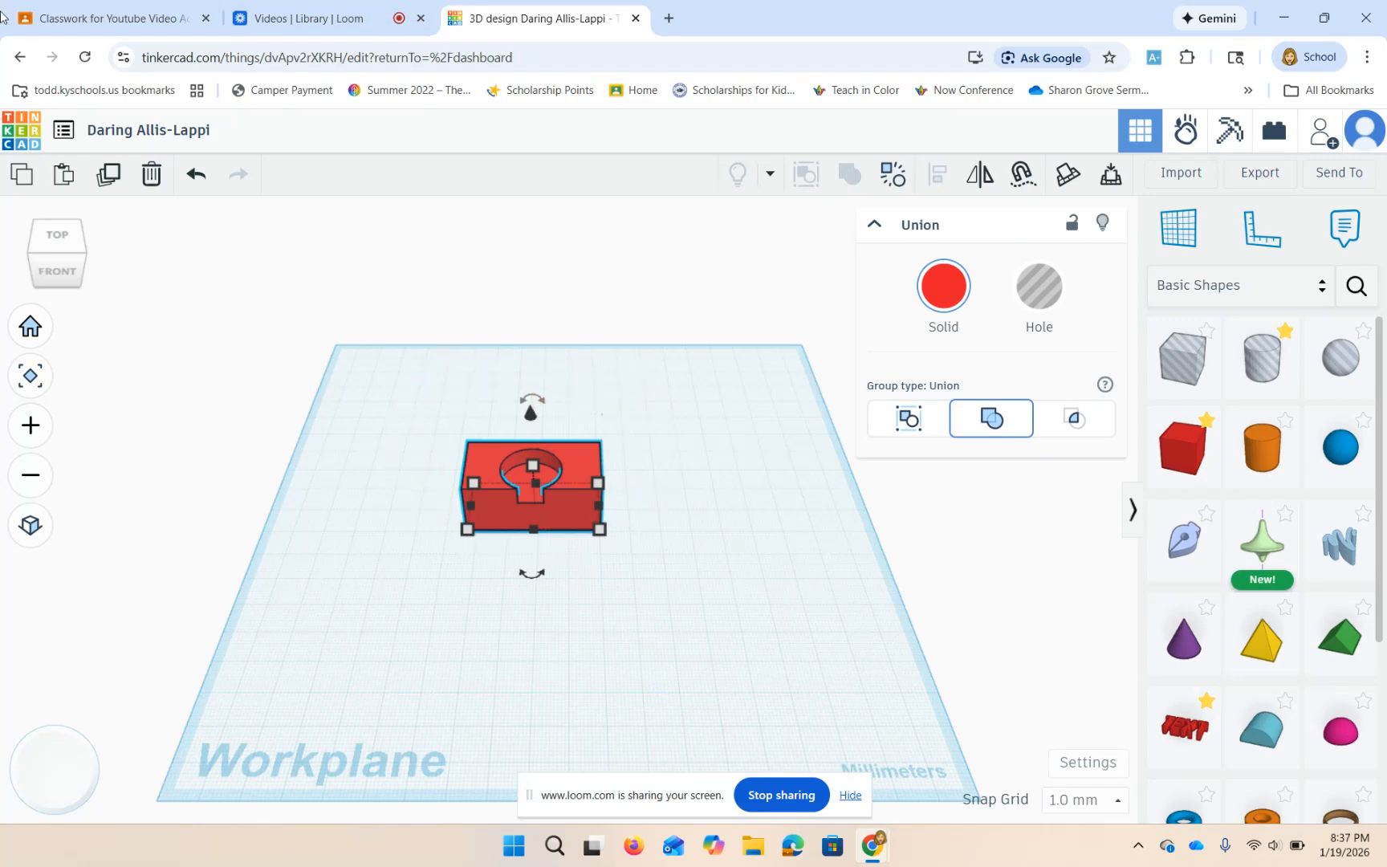
Step: Rename the design as "New name"
{"action": "left_click", "coordinate": [192, 131]}
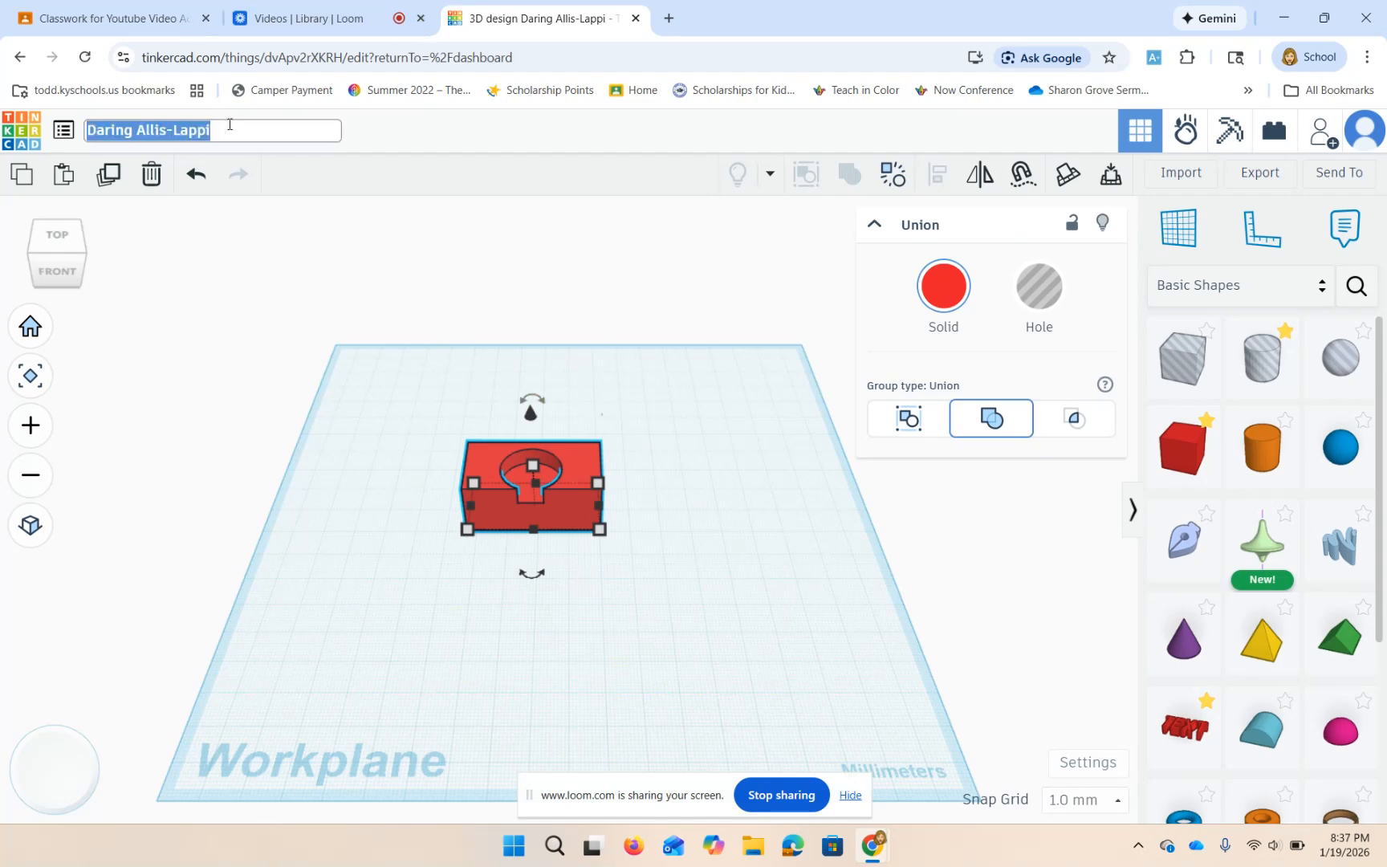
{"action": "key", "text": "BackSpace"}
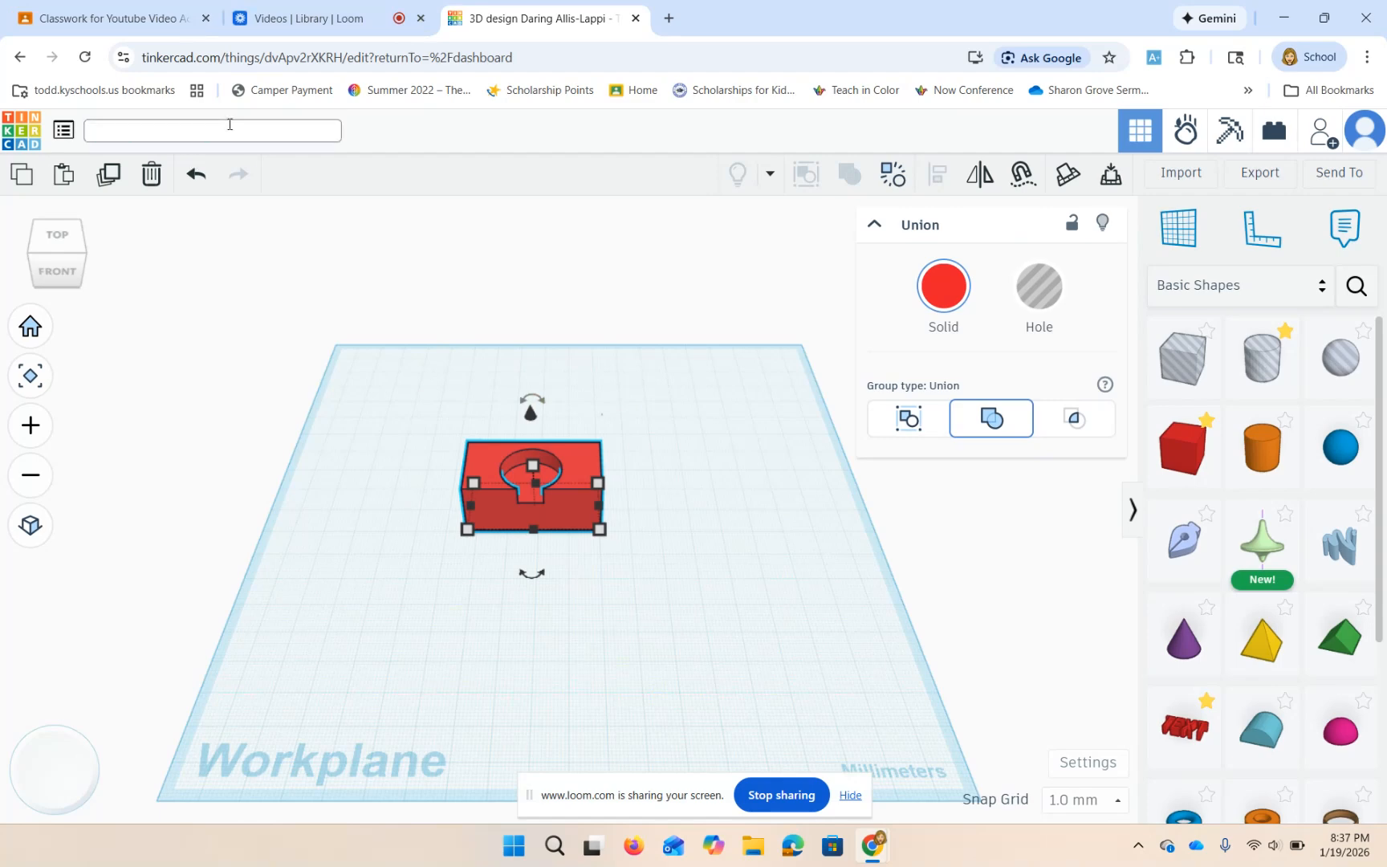
{"action": "type", "text": "New name"}
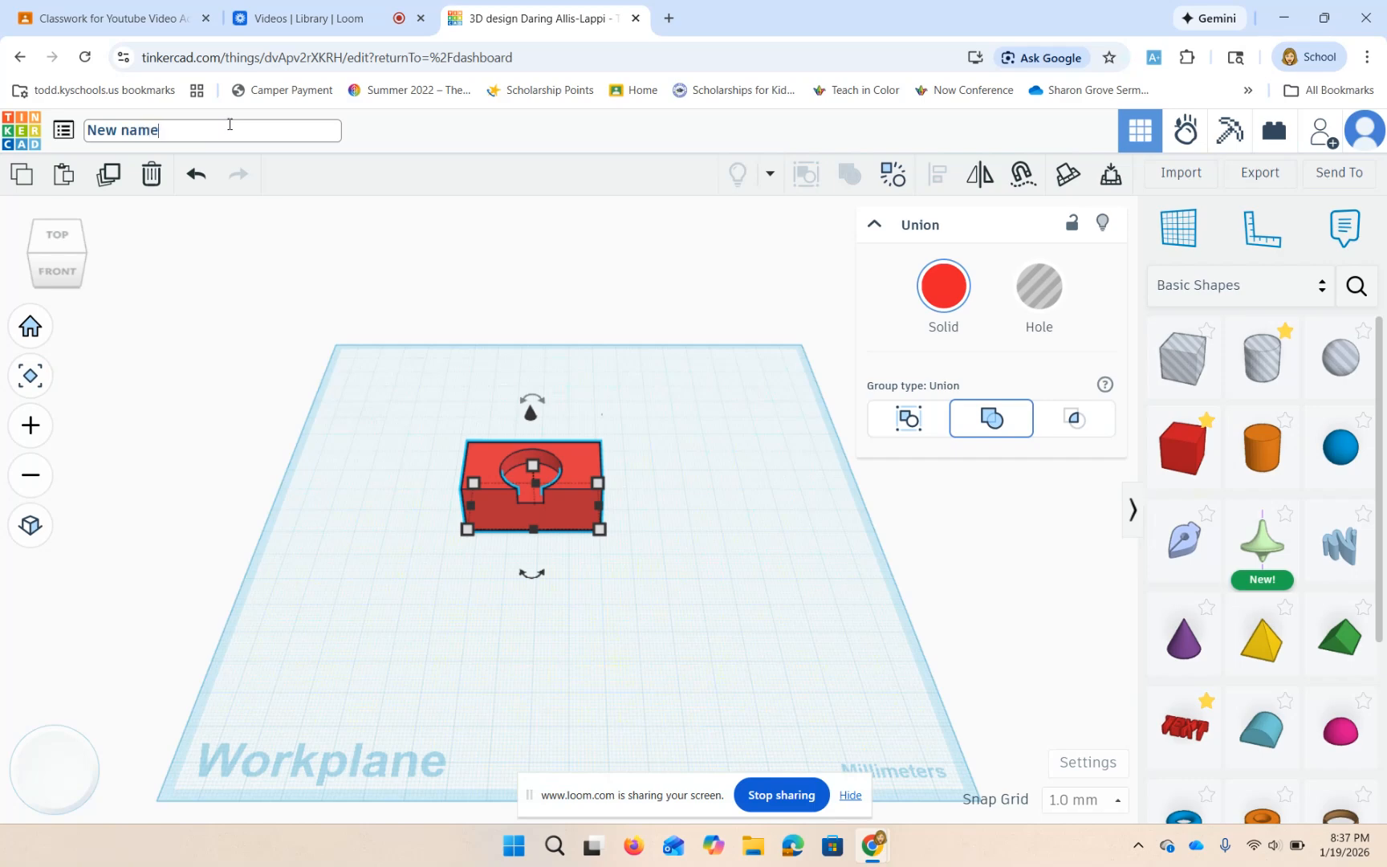